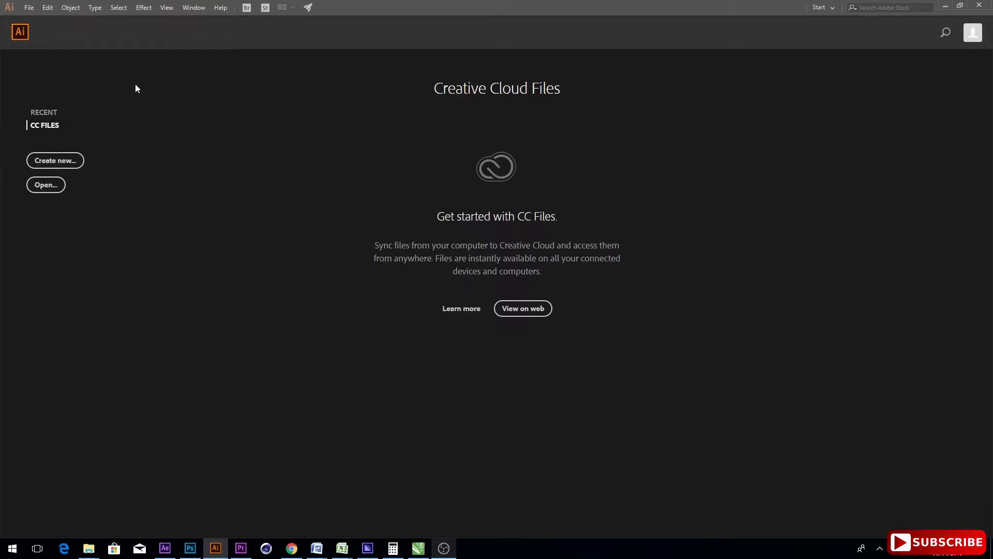
# Start a new document and show all blank presets of the Print category with the Letter size selected.
pyautogui.click(29, 8)
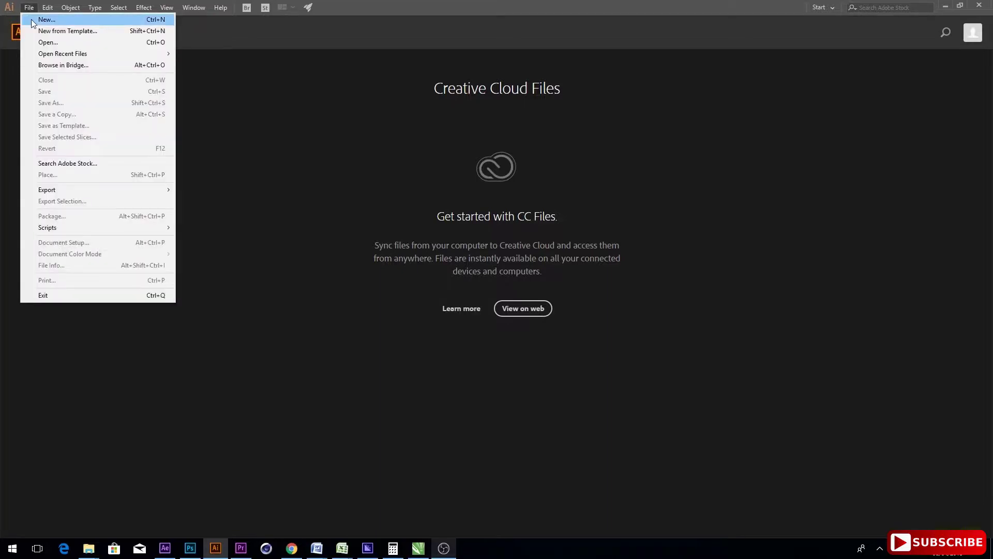
pyautogui.click(32, 20)
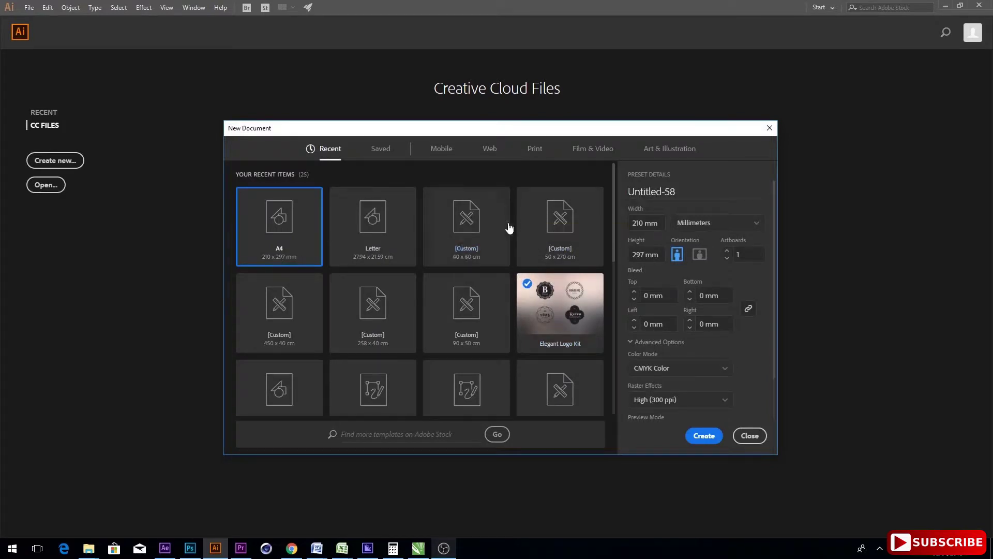
pyautogui.click(381, 150)
pyautogui.click(441, 149)
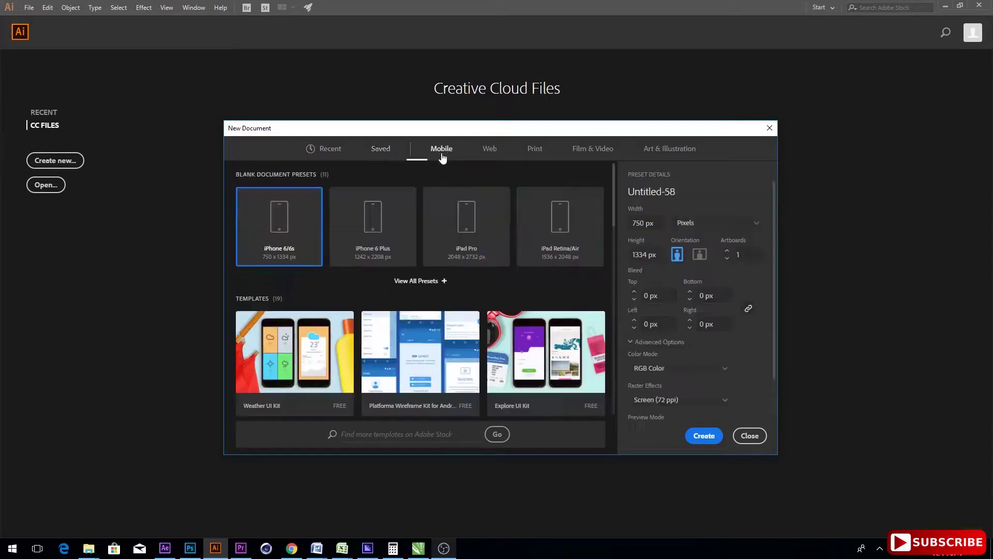
pyautogui.click(490, 150)
pyautogui.click(535, 150)
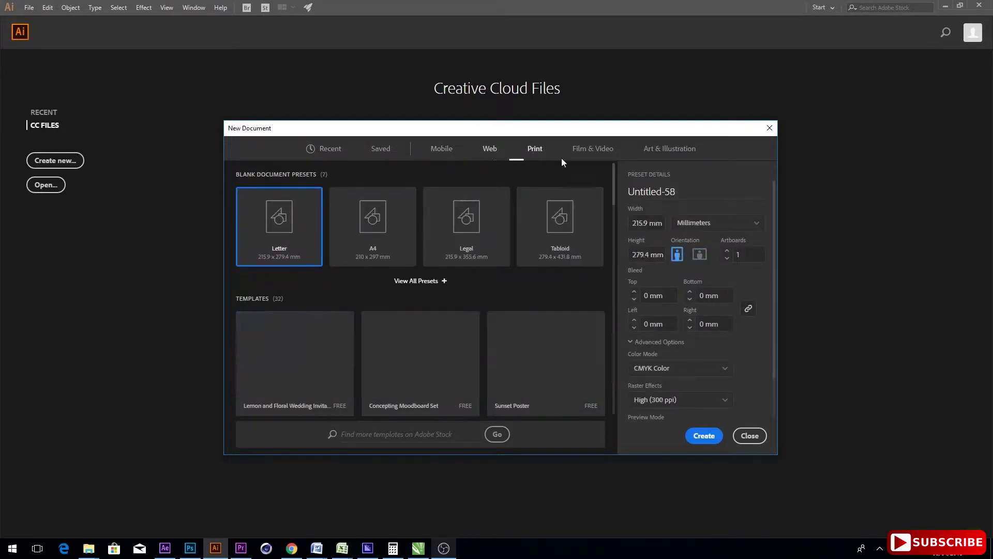
pyautogui.click(597, 155)
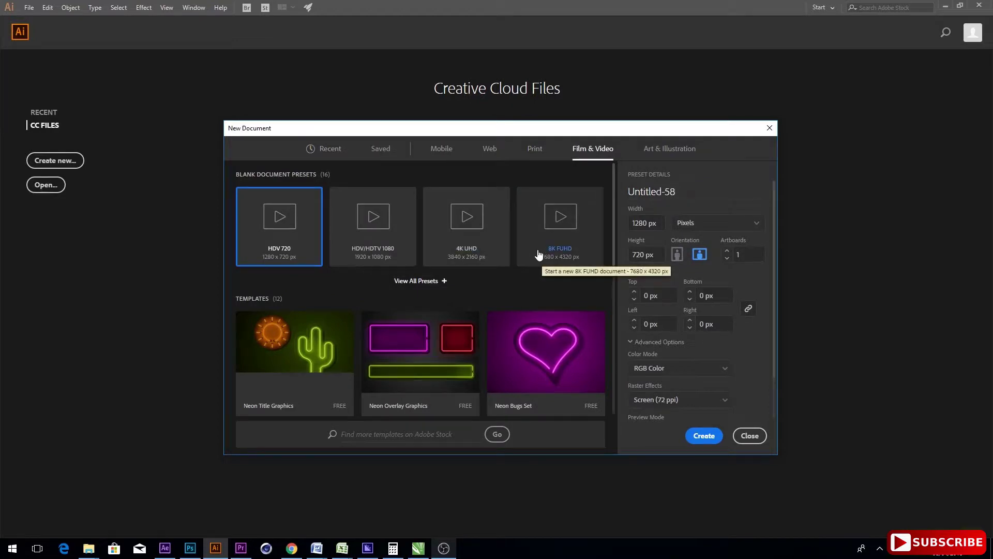
pyautogui.click(534, 150)
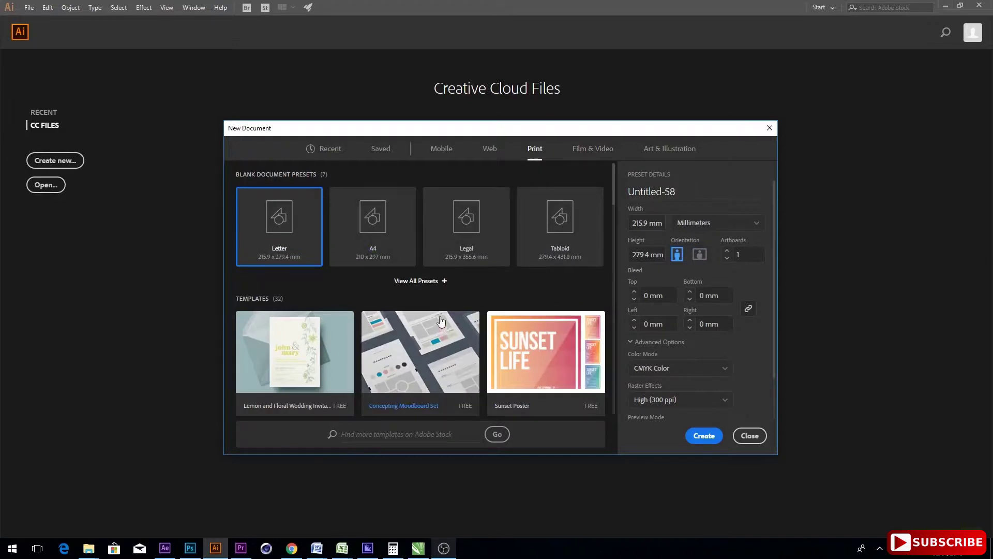
pyautogui.click(429, 282)
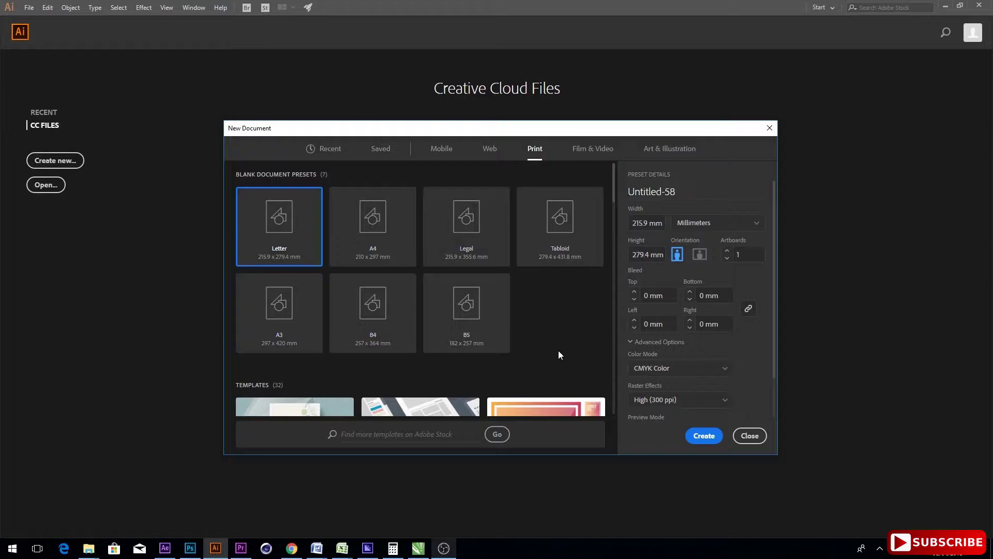
# Name the new document abcd.
pyautogui.tripleClick(657, 191)
pyautogui.write('abcd')
pyautogui.click(655, 231)
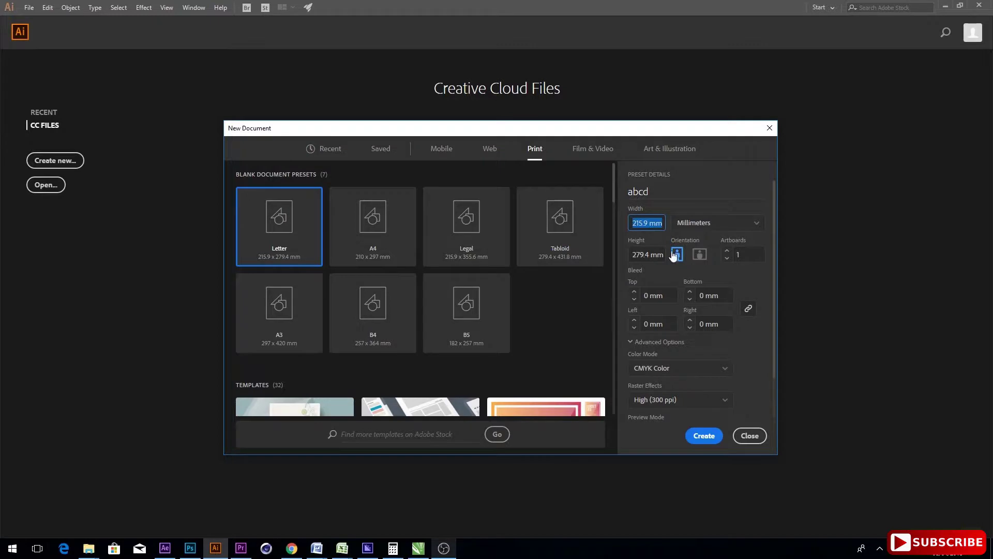
# Review the new document's width setting and the measurement units available for it.
pyautogui.click(647, 223)
pyautogui.doubleClick(650, 221)
pyautogui.press('Tab')
pyautogui.click(735, 224)
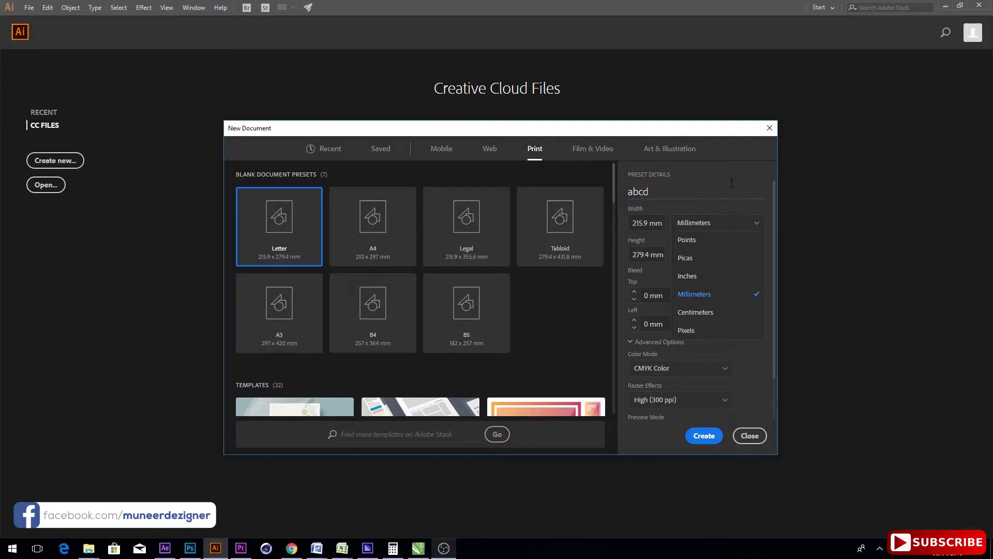
pyautogui.click(732, 183)
# Try landscape orientation and 8 artboards for the new document, restoring portrait orientation and a single artboard.
pyautogui.click(700, 254)
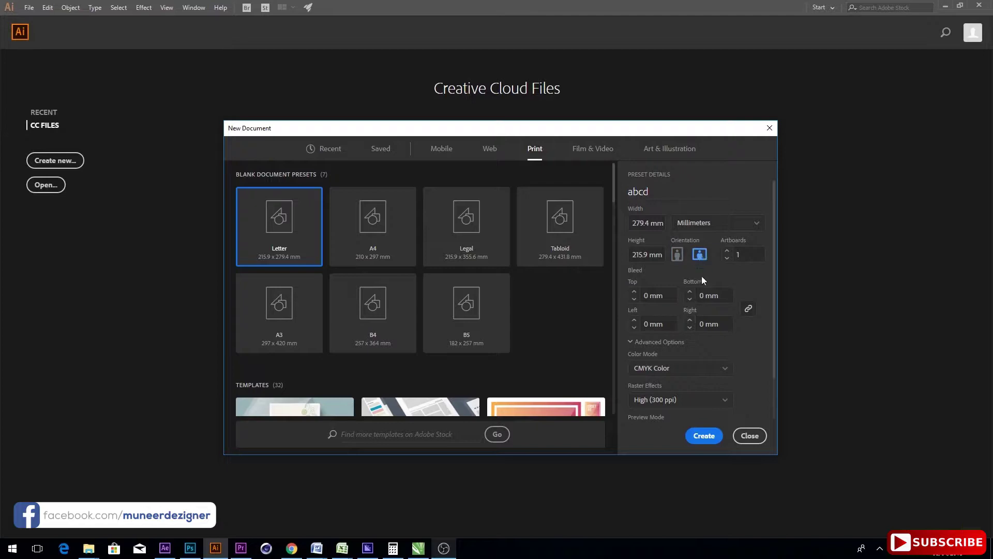
pyautogui.click(677, 254)
pyautogui.click(746, 254)
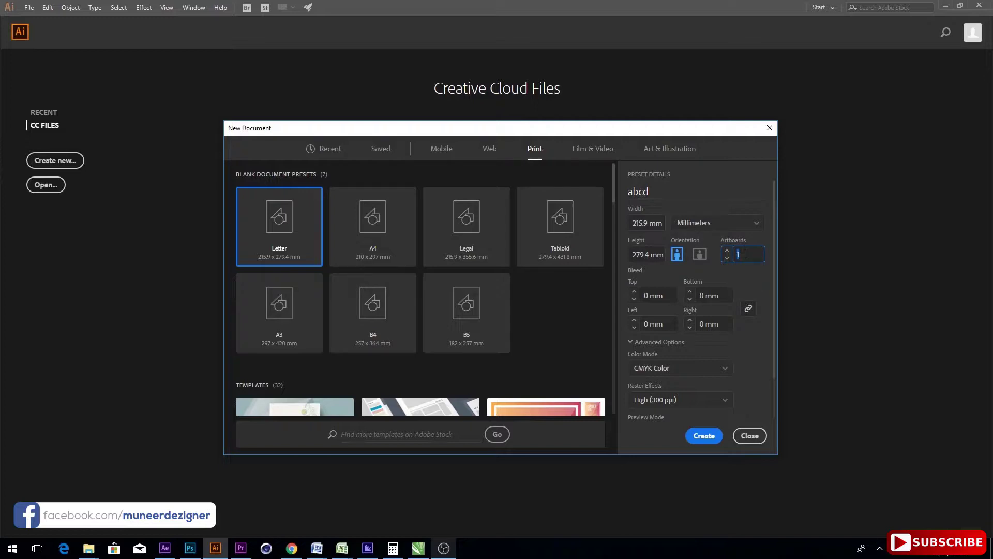
pyautogui.write('8')
pyautogui.click(728, 260)
# Compare the RGB and CMYK color modes, keep CMYK Color, and create the document.
pyautogui.click(696, 372)
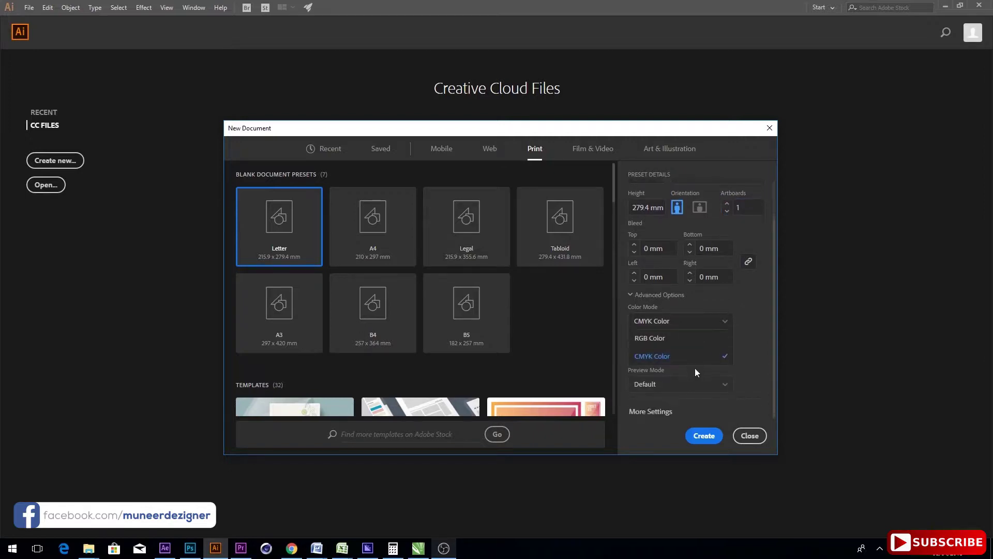
pyautogui.click(680, 338)
pyautogui.click(676, 324)
pyautogui.click(661, 354)
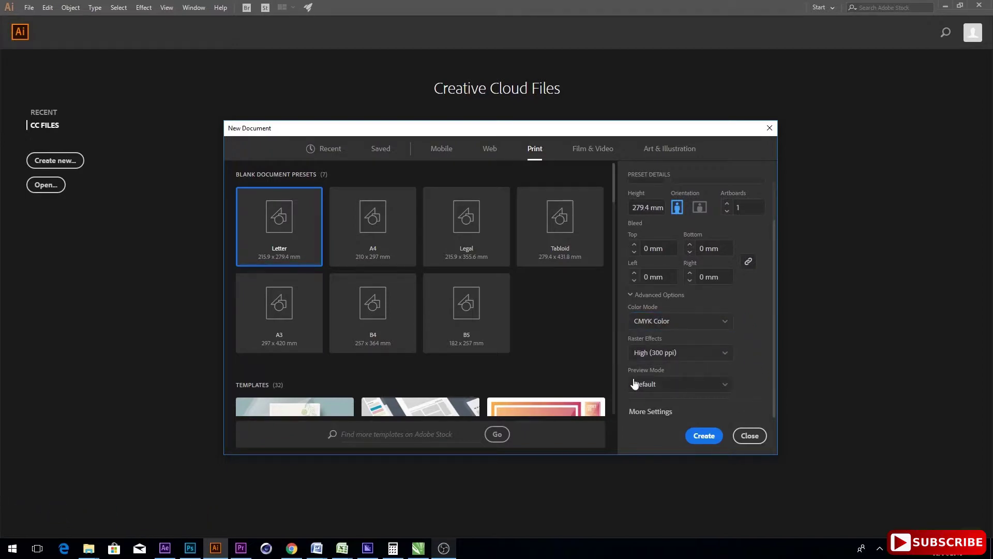
pyautogui.click(712, 439)
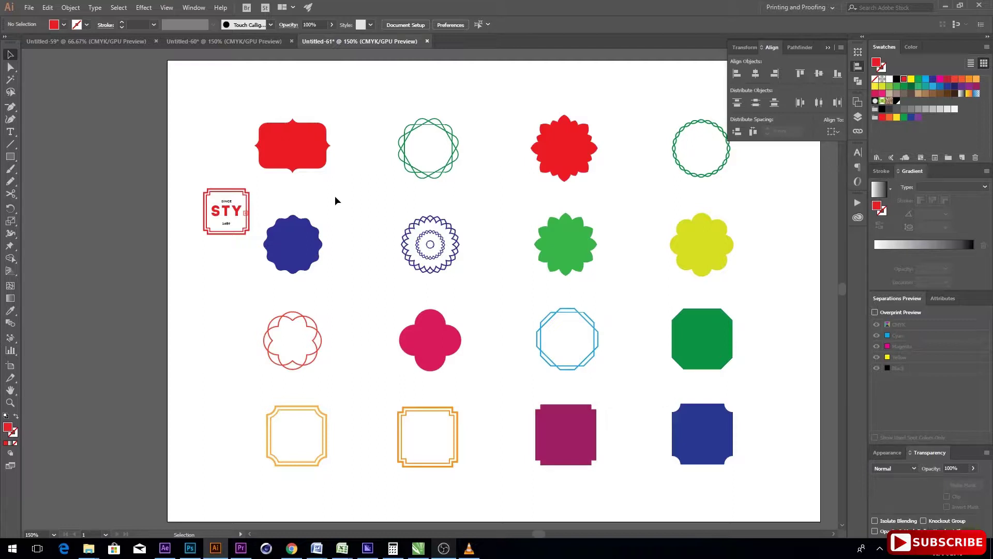
# Move the red label shape at the head of the first column to about X 52 mm, Y 44 mm.
pyautogui.click(324, 161)
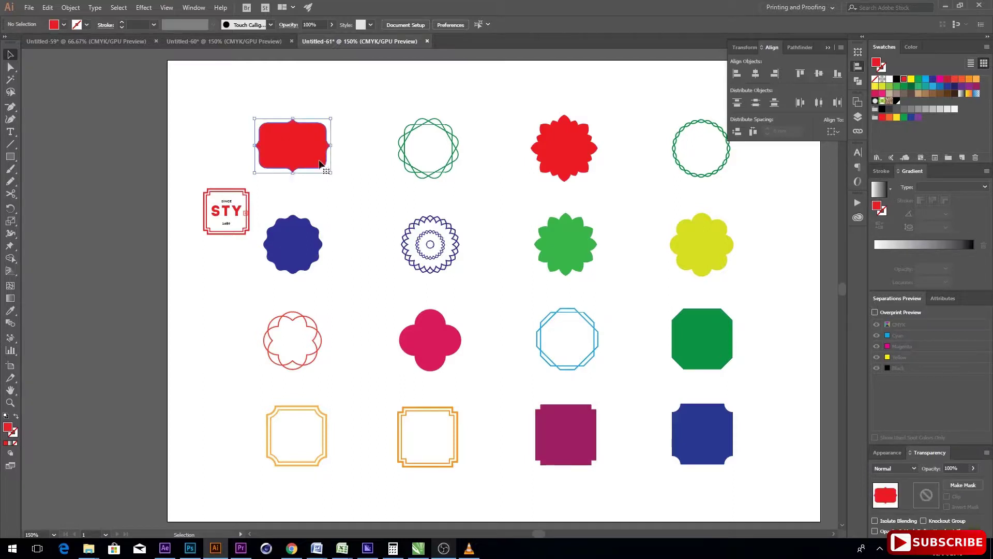
pyautogui.moveTo(292, 163); pyautogui.dragTo(265, 133)
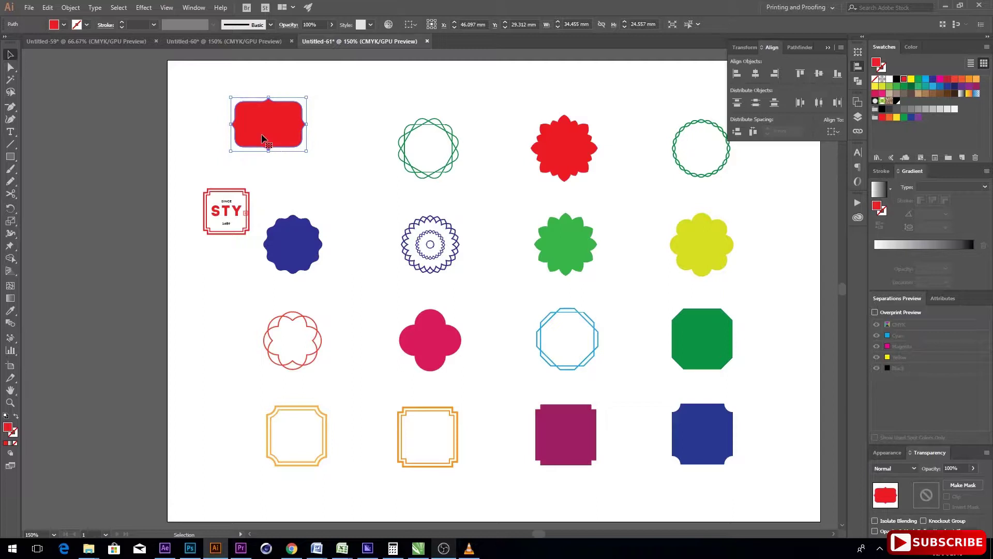
pyautogui.moveTo(268, 142)
pyautogui.mouseDown()
pyautogui.moveTo(348, 193)
pyautogui.moveTo(250, 133)
pyautogui.moveTo(234, 111)
pyautogui.moveTo(284, 144)
pyautogui.moveTo(277, 136)
pyautogui.moveTo(295, 100)
pyautogui.moveTo(272, 150)
pyautogui.moveTo(284, 148)
pyautogui.mouseUp()
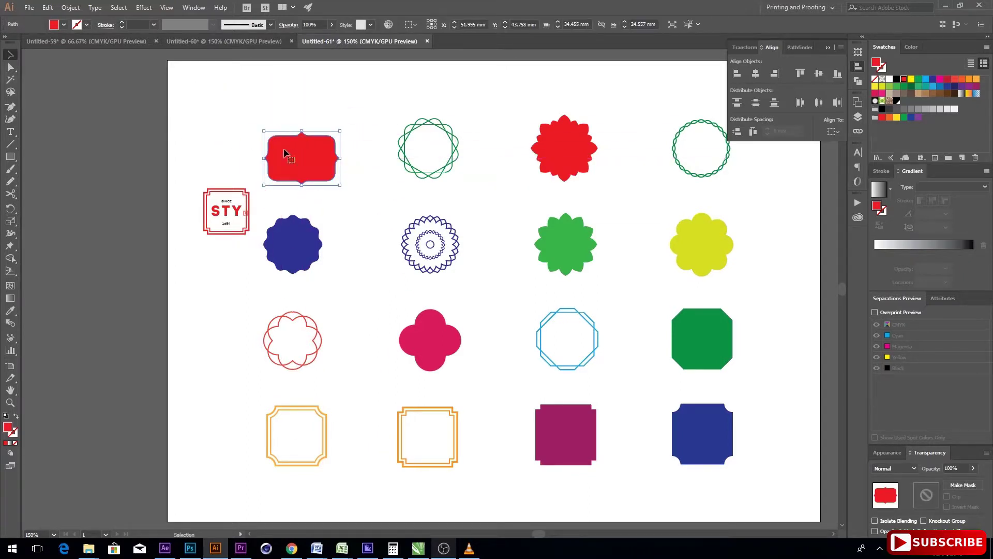
pyautogui.click(284, 108)
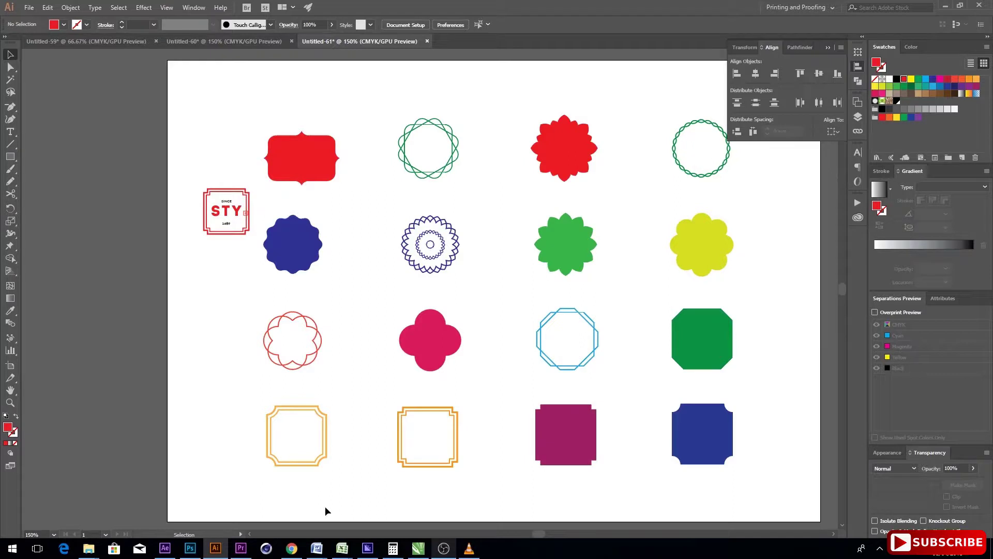
# Select each of the four first-column shapes individually to check that they are separate objects.
pyautogui.click(303, 178)
pyautogui.click(300, 233)
pyautogui.click(296, 310)
pyautogui.click(282, 411)
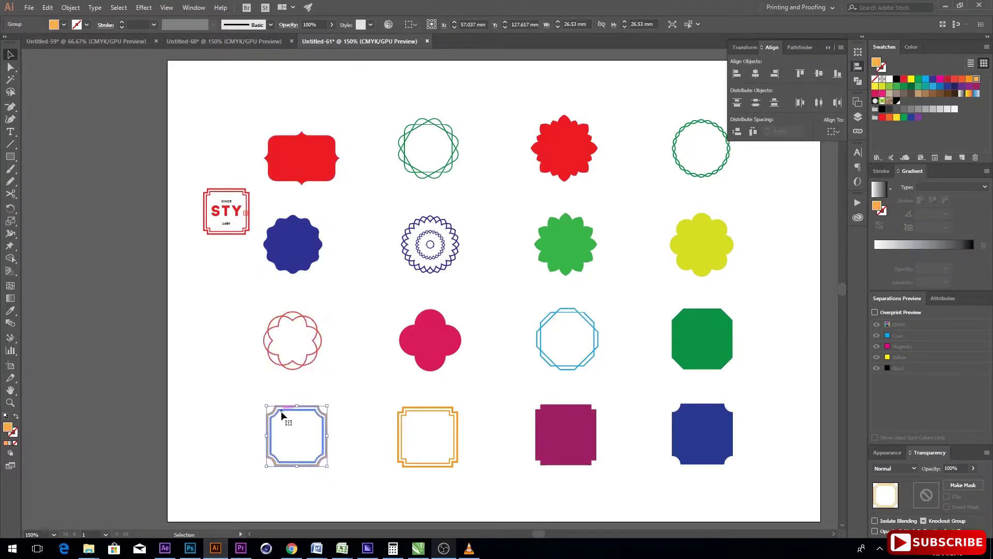
pyautogui.click(335, 511)
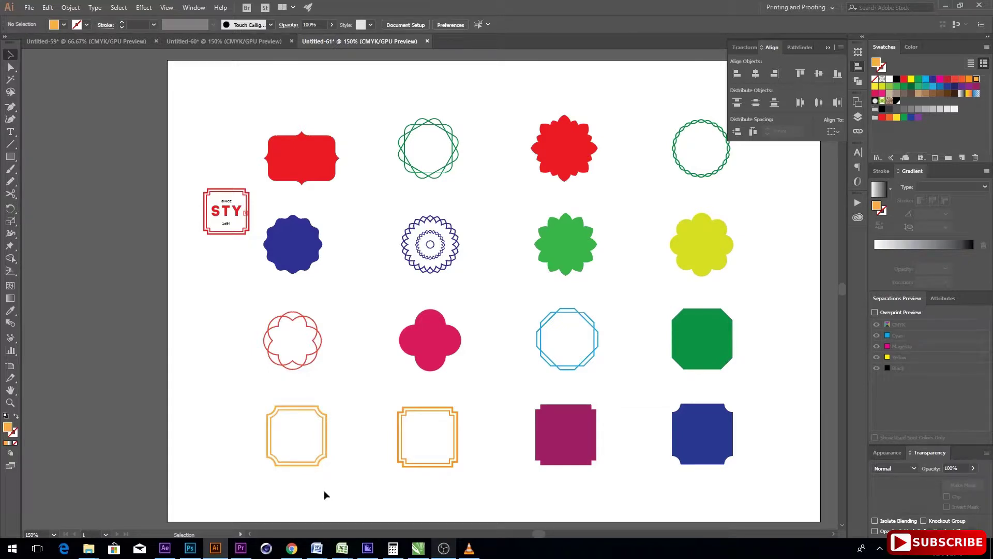
# Group the four shapes of the first column.
pyautogui.moveTo(337, 501); pyautogui.dragTo(277, 154)
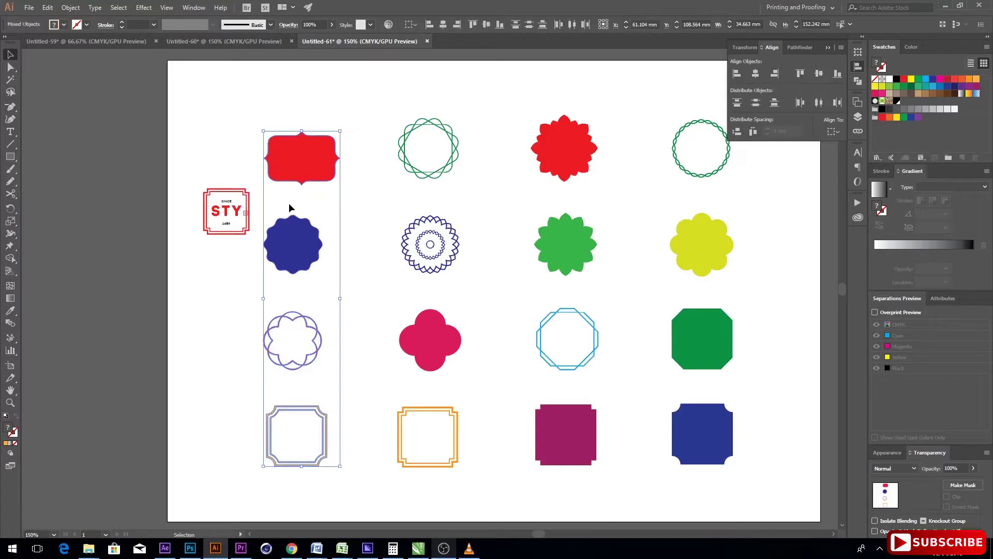
pyautogui.rightClick(298, 169)
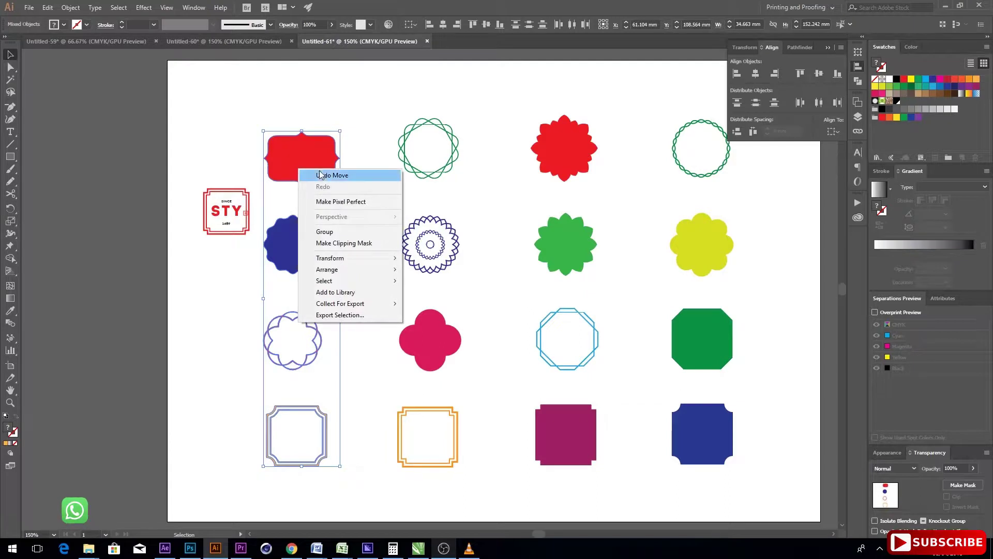
pyautogui.click(338, 232)
pyautogui.click(380, 219)
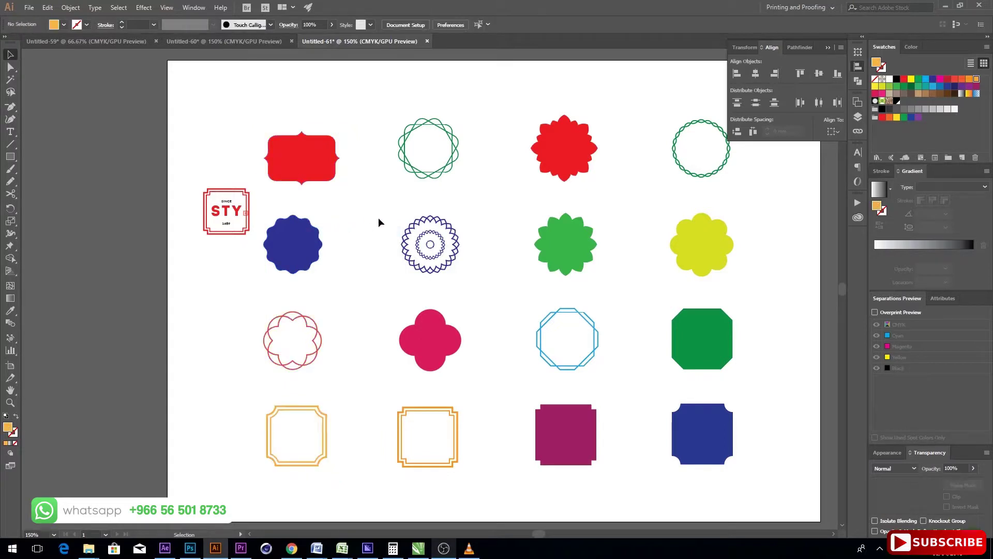
# Move the grouped first column so that it sits at about X 71 mm, Y 113 mm.
pyautogui.click(326, 165)
pyautogui.moveTo(326, 165); pyautogui.dragTo(314, 185)
pyautogui.click(301, 131)
pyautogui.click(346, 178)
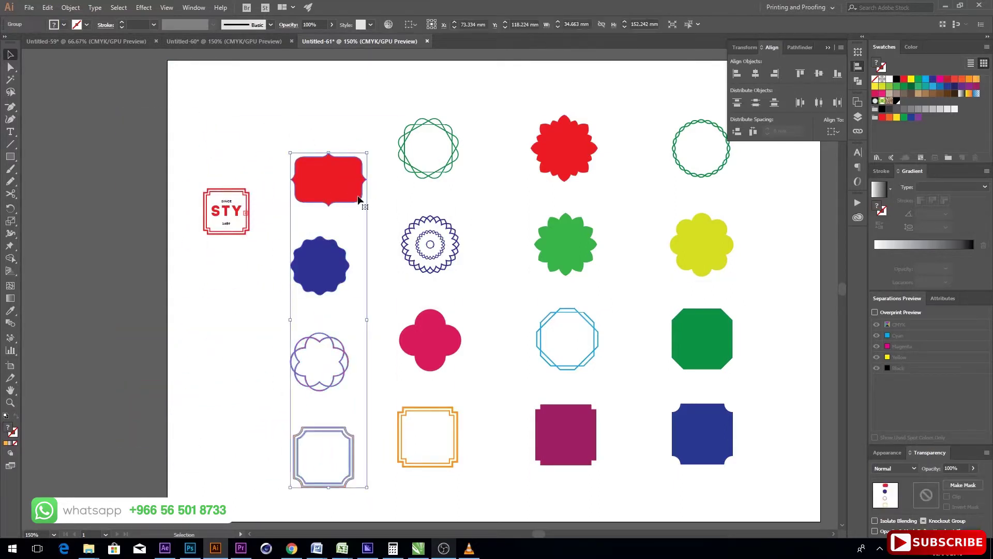
pyautogui.moveTo(361, 197); pyautogui.dragTo(304, 196)
pyautogui.hotkey('ctrl', 'z')
pyautogui.moveTo(201, 180); pyautogui.dragTo(321, 159)
pyautogui.click(264, 113)
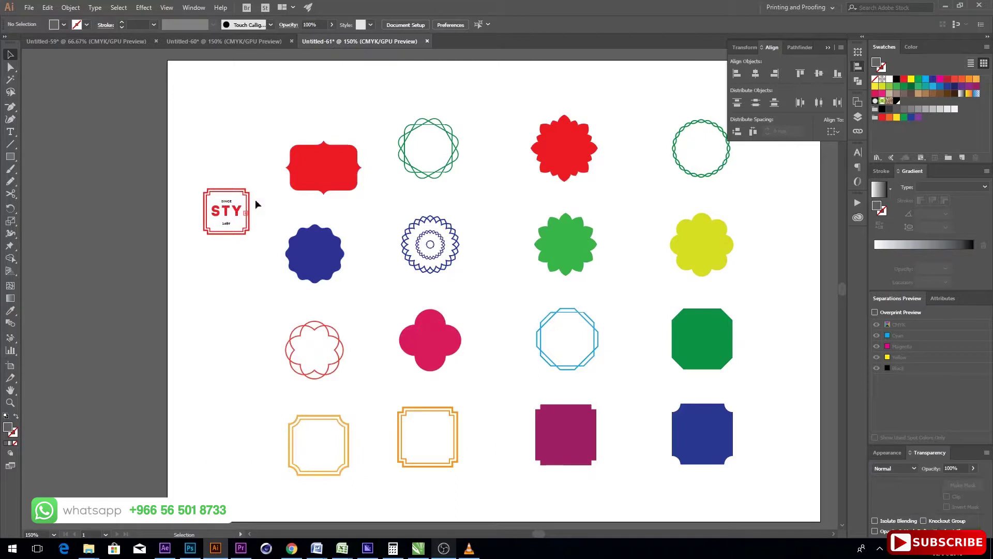
# Enter isolation mode on the first-column group to edit its shapes individually.
pyautogui.click(312, 187)
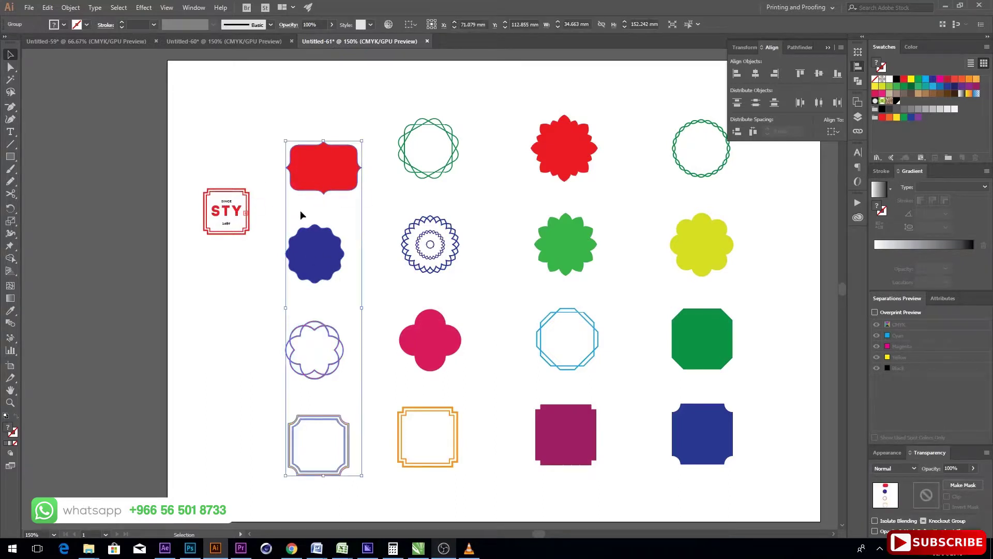
pyautogui.click(250, 163)
pyautogui.click(355, 171)
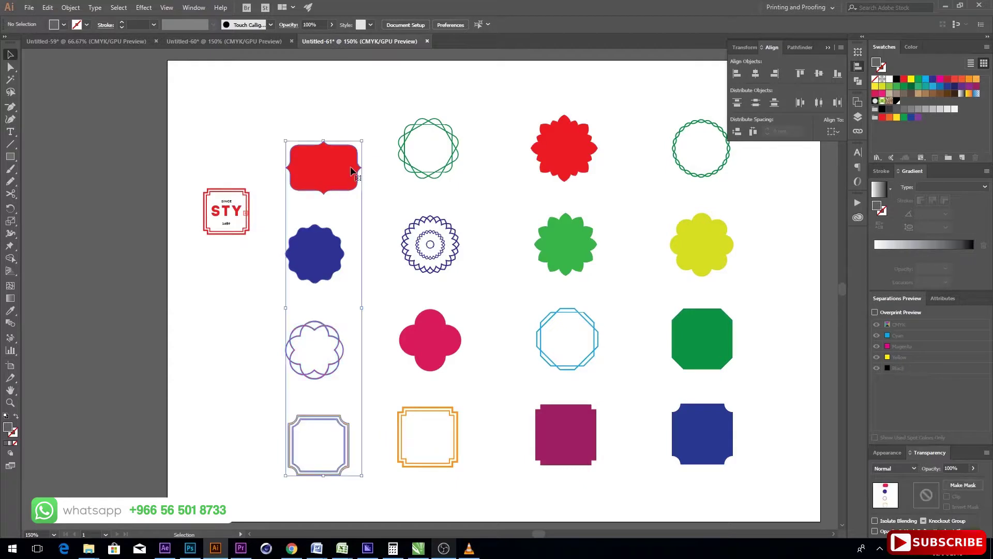
pyautogui.doubleClick(353, 172)
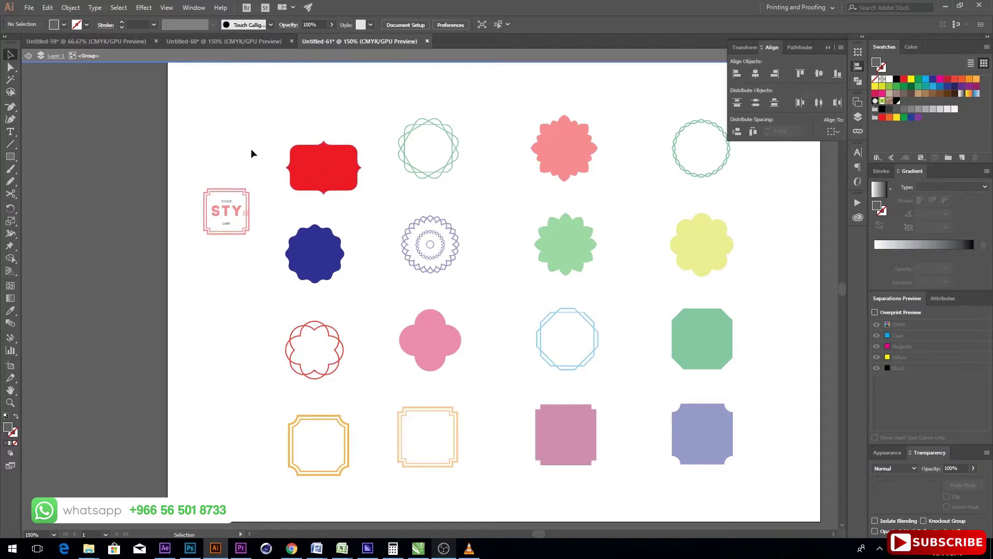
# Reposition the four shapes inside the isolated group closer together vertically, and return to Layer 1.
pyautogui.click(318, 164)
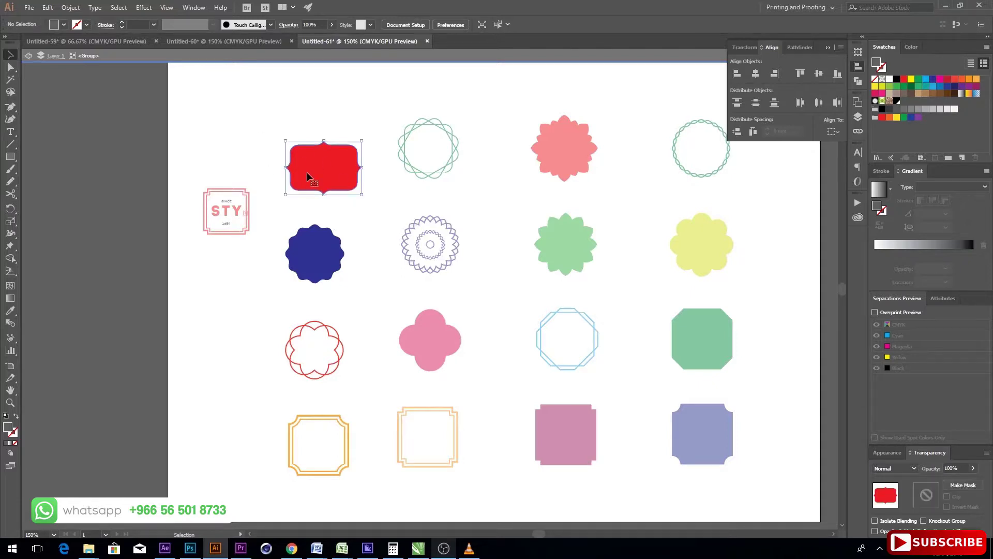
pyautogui.moveTo(335, 186); pyautogui.dragTo(329, 172)
pyautogui.moveTo(328, 162); pyautogui.dragTo(311, 174)
pyautogui.click(312, 245)
pyautogui.moveTo(312, 247); pyautogui.dragTo(316, 232)
pyautogui.moveTo(312, 324); pyautogui.dragTo(306, 299)
pyautogui.moveTo(310, 421); pyautogui.dragTo(309, 383)
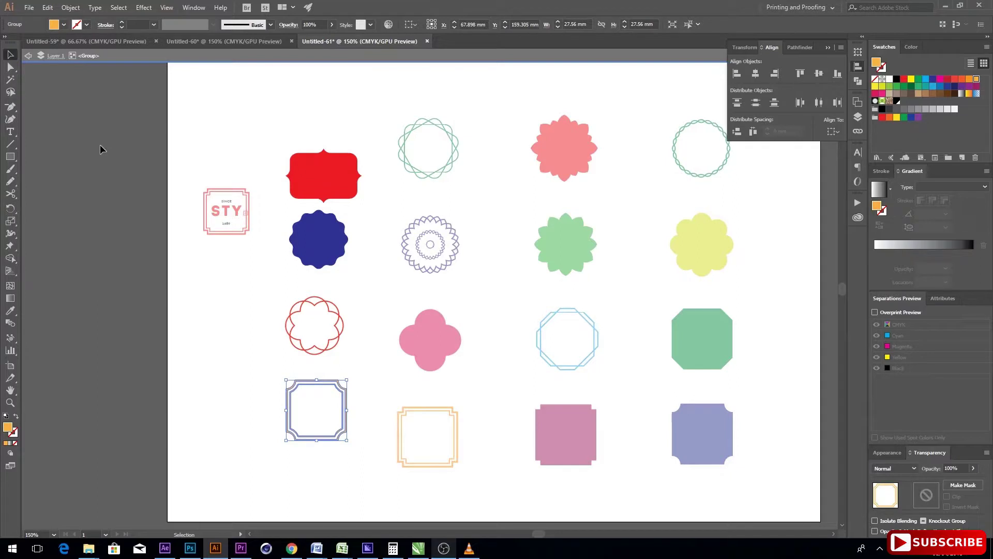
pyautogui.doubleClick(30, 66)
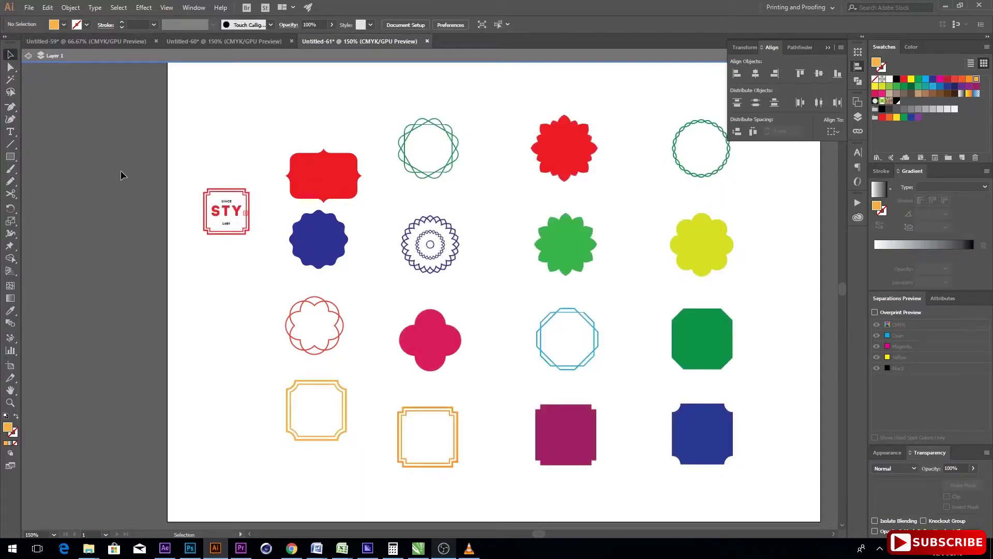
# Ungroup the four first-column shapes and clear the selection.
pyautogui.click(341, 177)
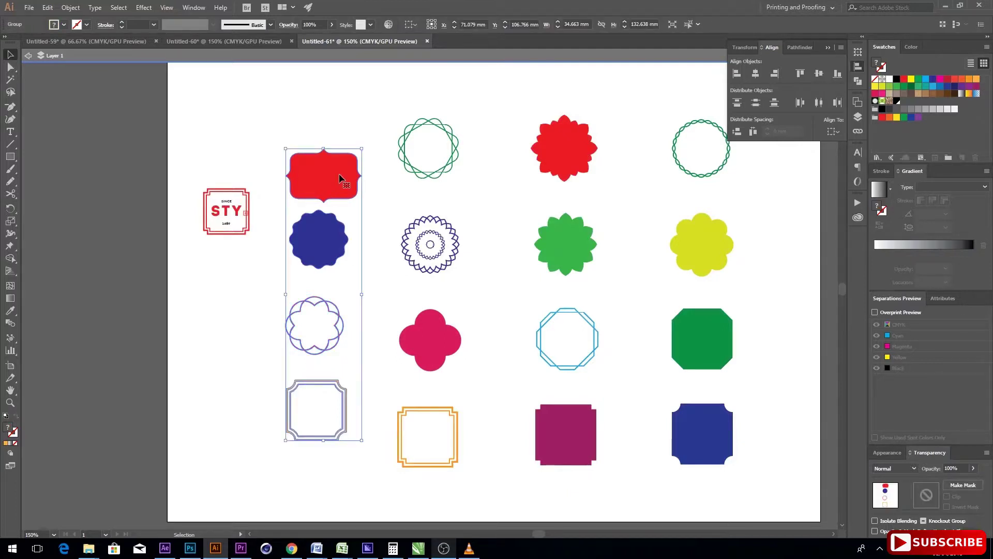
pyautogui.click(278, 202)
pyautogui.click(319, 185)
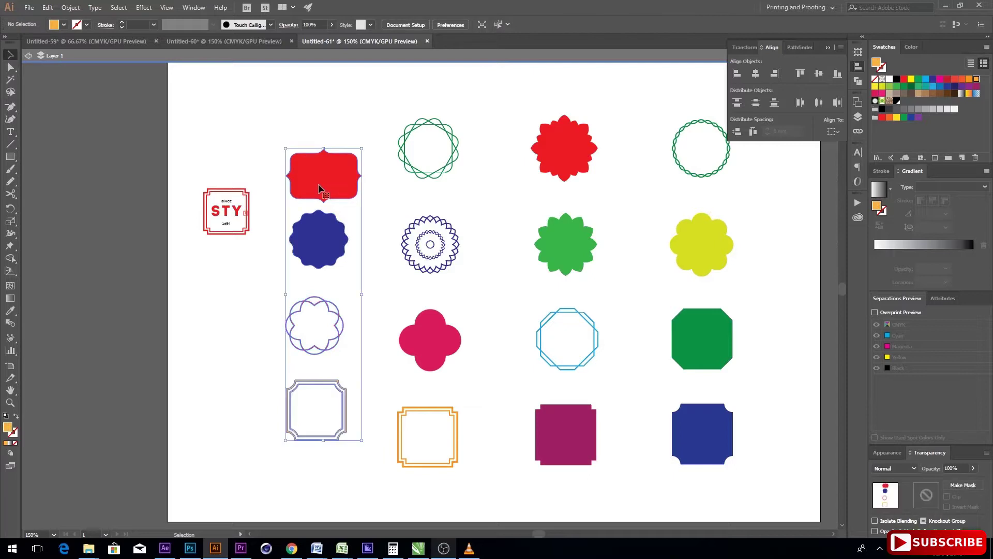
pyautogui.rightClick(318, 187)
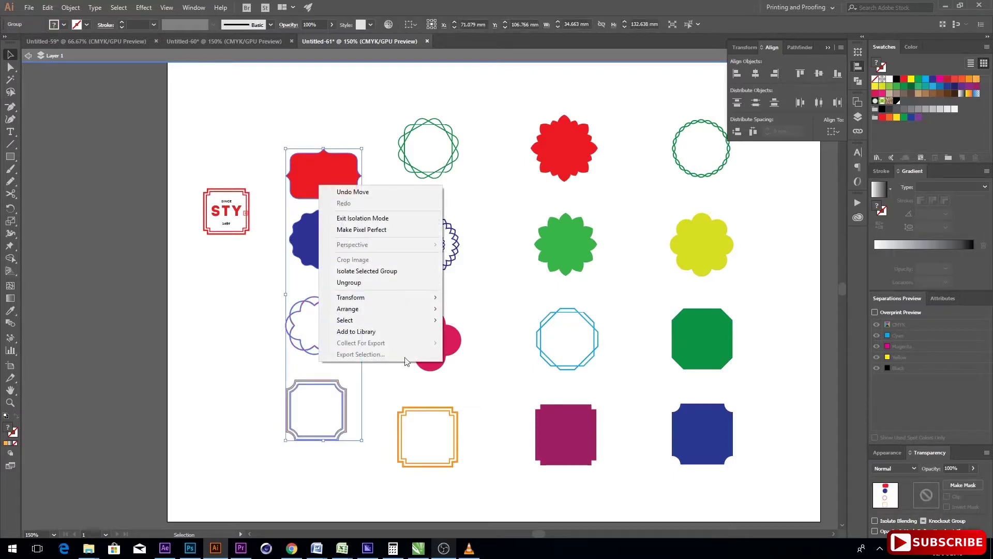
pyautogui.click(380, 284)
pyautogui.click(232, 263)
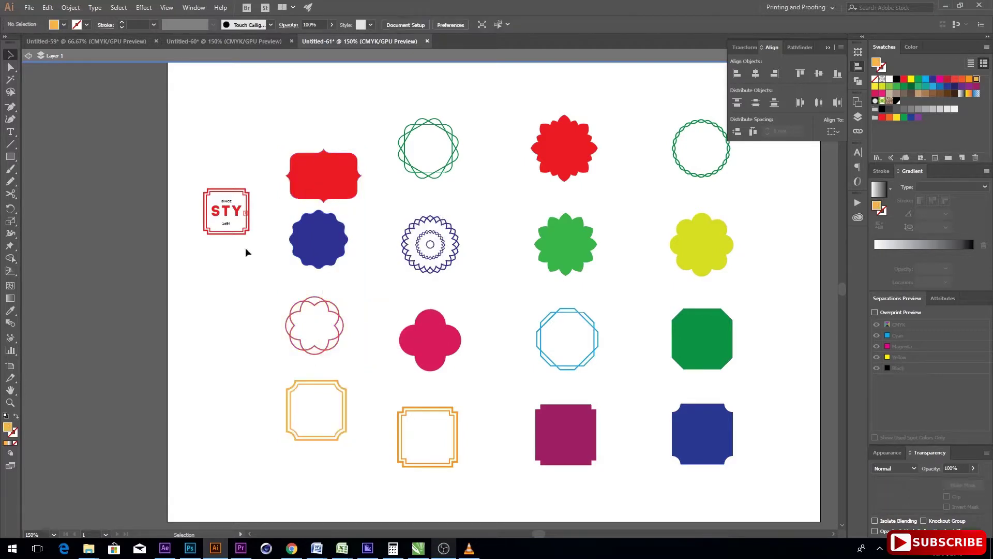
# Spread the ungrouped red badge, blue scalloped circle, flower outline (about X 71, Y 93 mm) and orange frame (about X 27, Y 161 mm) apart.
pyautogui.moveTo(317, 171); pyautogui.dragTo(243, 130)
pyautogui.click(333, 251)
pyautogui.moveTo(334, 250); pyautogui.dragTo(231, 308)
pyautogui.moveTo(309, 305); pyautogui.dragTo(317, 241)
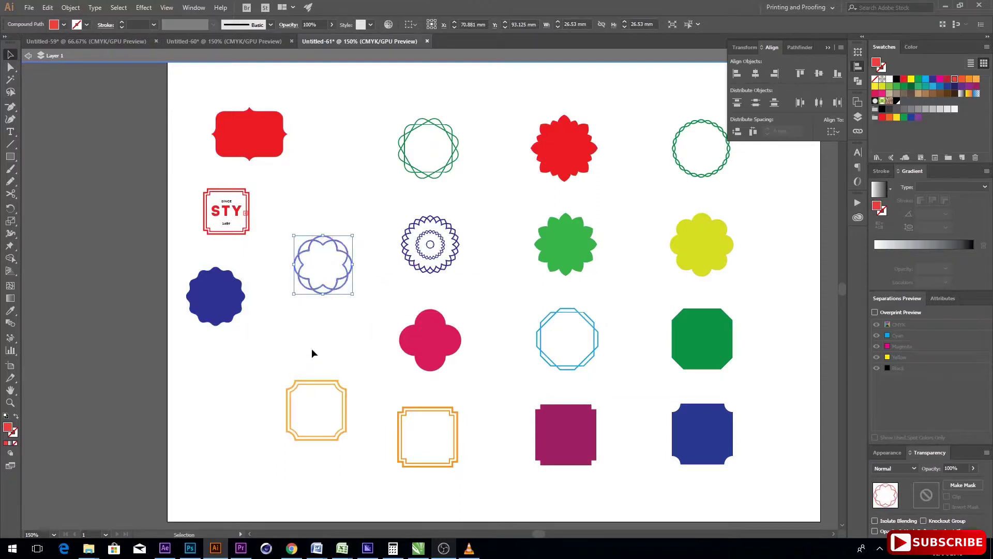
pyautogui.click(308, 382)
pyautogui.moveTo(308, 382); pyautogui.dragTo(216, 384)
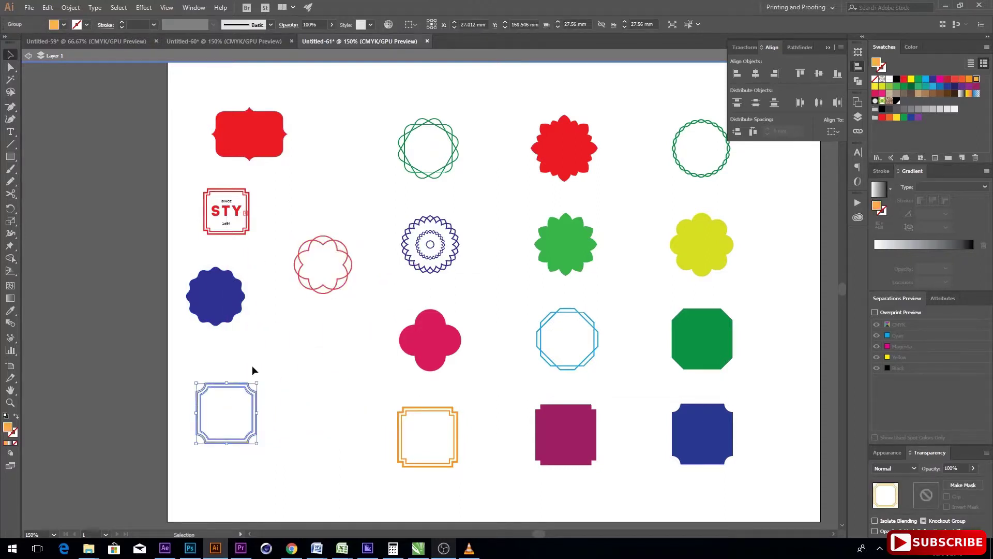
pyautogui.click(240, 308)
pyautogui.click(313, 339)
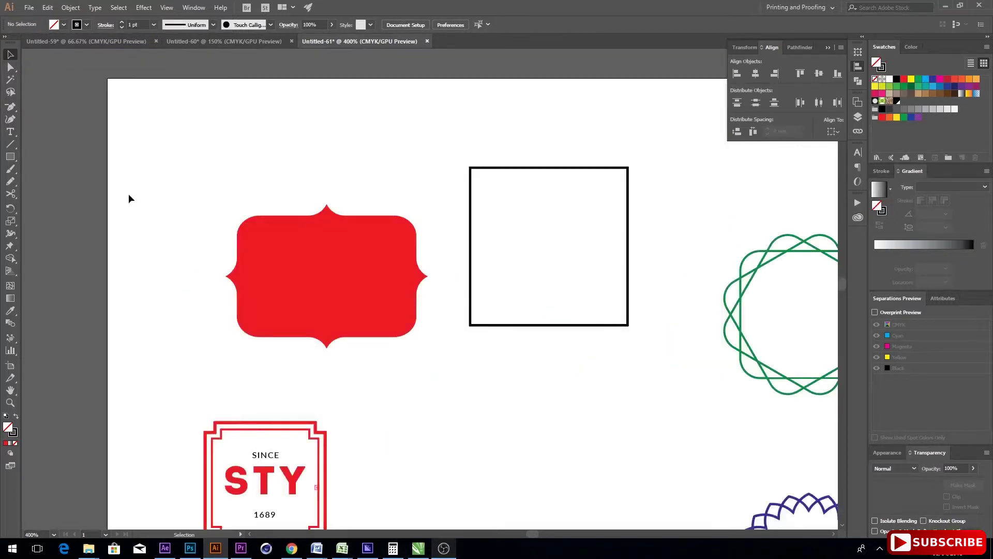
# Select the red badge's path with the Direct Selection tool to examine its anchor points, and clear the selection.
pyautogui.click(10, 67)
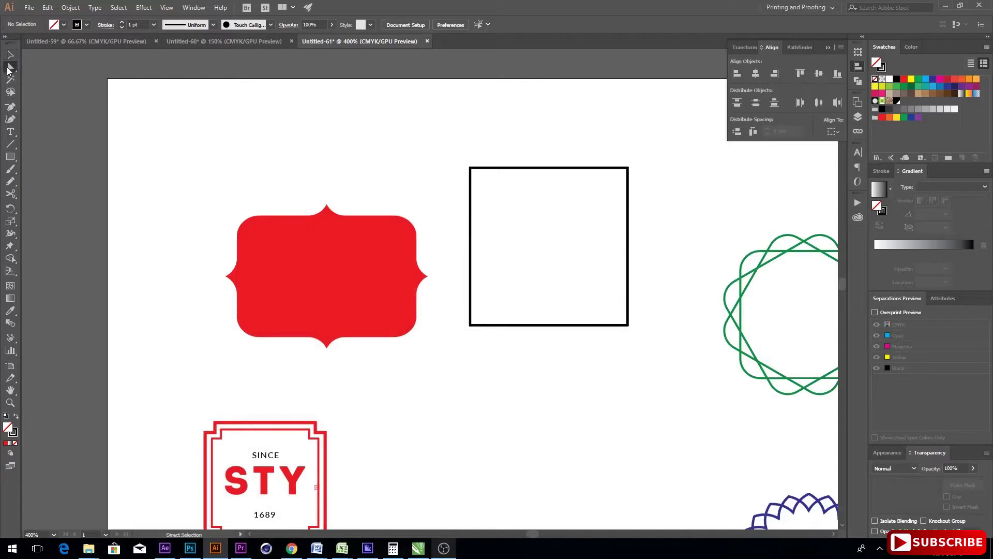
pyautogui.click(317, 233)
pyautogui.click(301, 166)
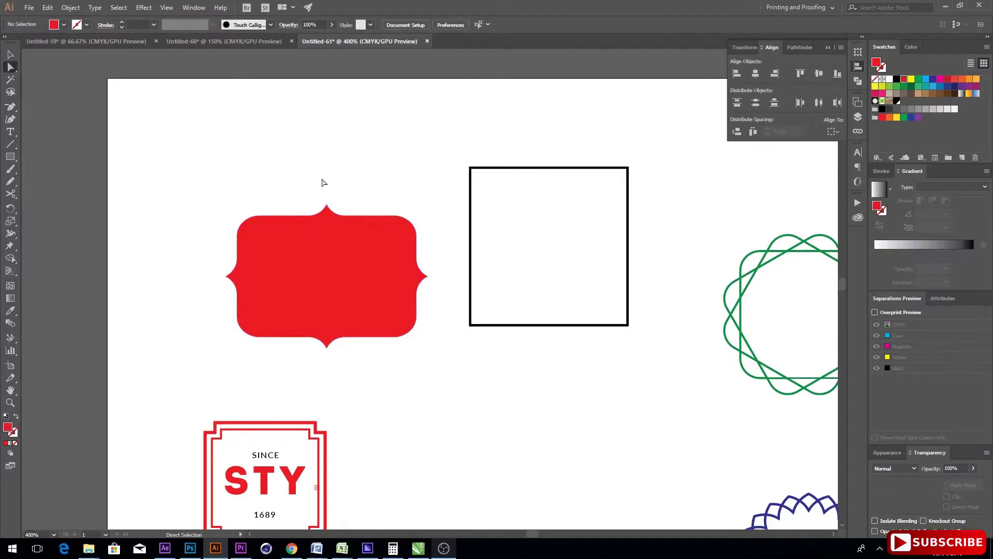
pyautogui.click(326, 223)
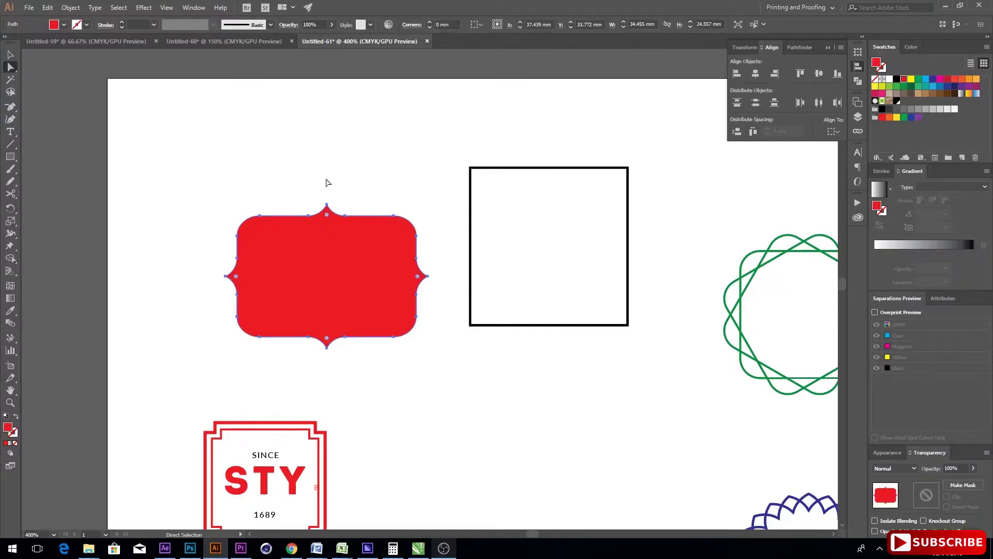
pyautogui.click(327, 182)
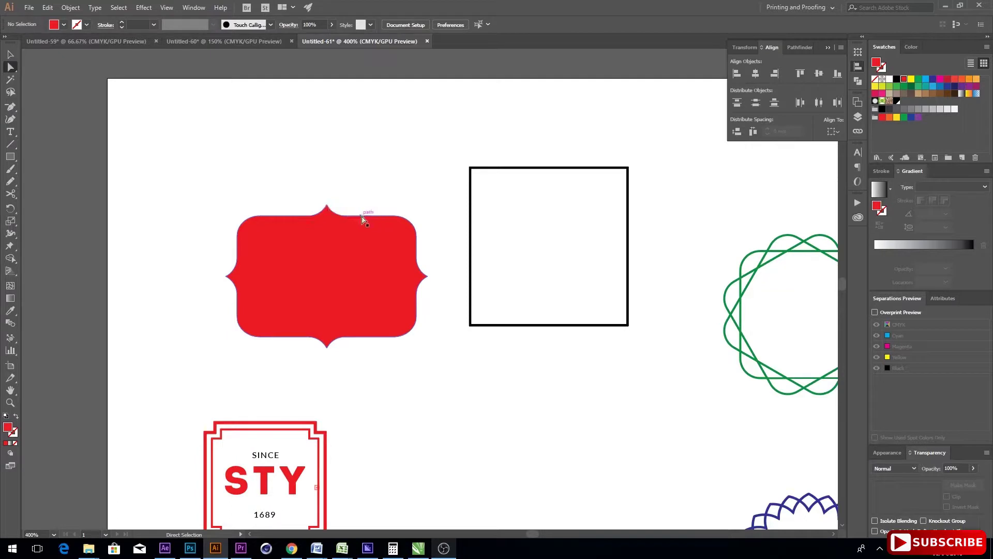
# Move the anchor point beside the red badge's upper-right corner to about X 46.3 mm, Y 22.2 mm.
pyautogui.click(395, 220)
pyautogui.moveTo(395, 220)
pyautogui.mouseDown()
pyautogui.moveTo(401, 194)
pyautogui.moveTo(392, 190)
pyautogui.moveTo(373, 250)
pyautogui.moveTo(380, 208)
pyautogui.moveTo(392, 224)
pyautogui.moveTo(385, 215)
pyautogui.mouseUp()
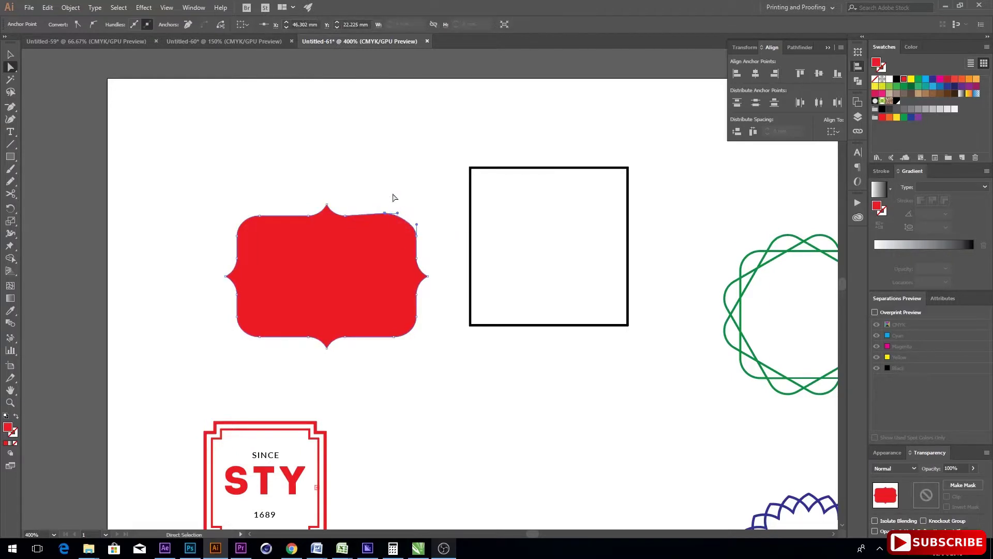
pyautogui.click(393, 162)
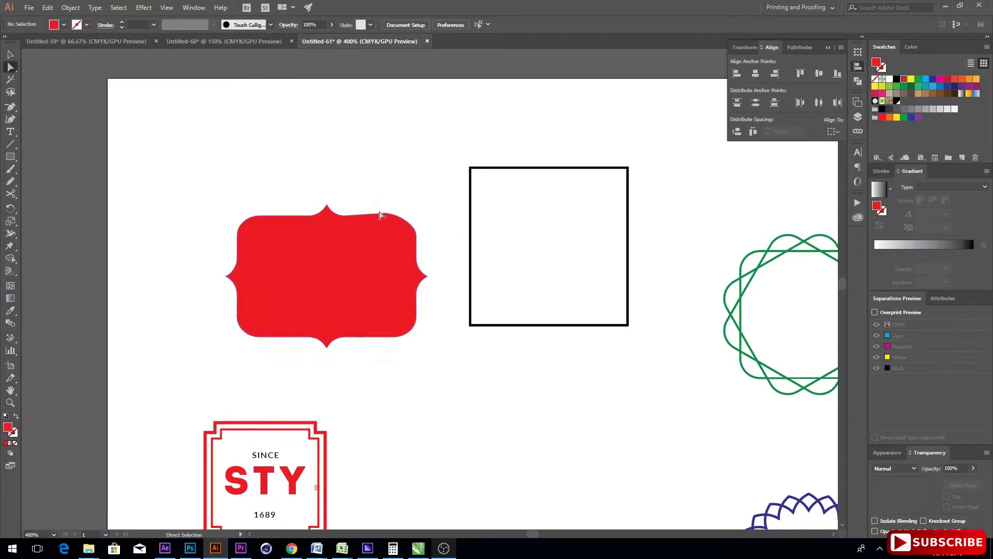
# Undo the anchor point move on the red badge's upper-right corner.
pyautogui.hotkey('ctrl', 'z')
pyautogui.hotkey('ctrl', 'z')
pyautogui.hotkey('ctrl', 'z')
pyautogui.hotkey('ctrl', 'z')
pyautogui.hotkey('ctrl', 'z')
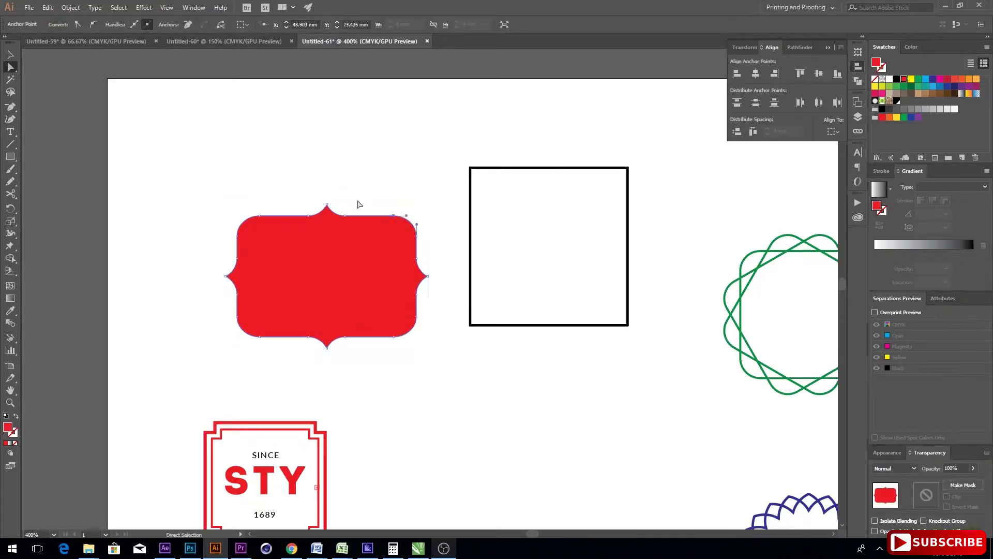
# Delete the anchor point at the upper tip of the red badge.
pyautogui.click(328, 207)
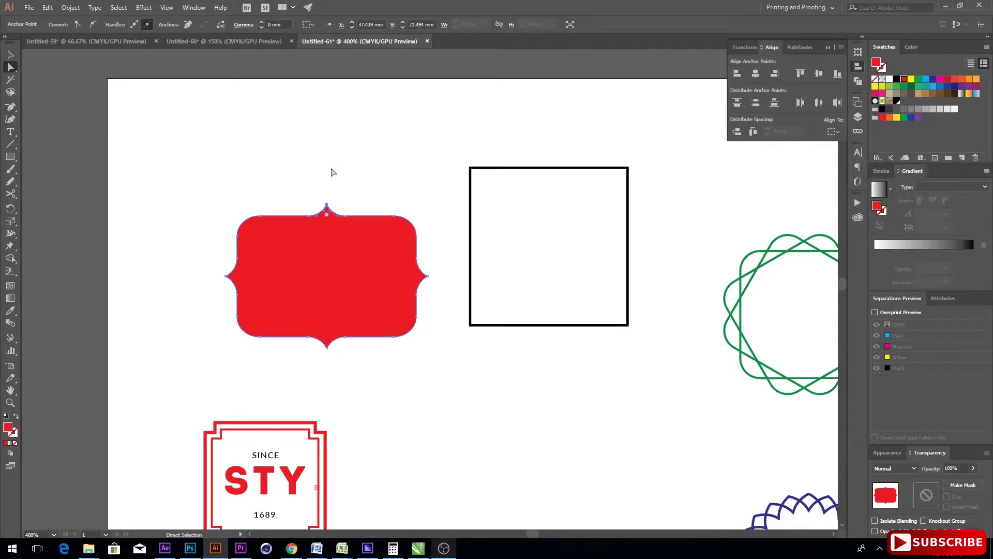
pyautogui.press('Delete')
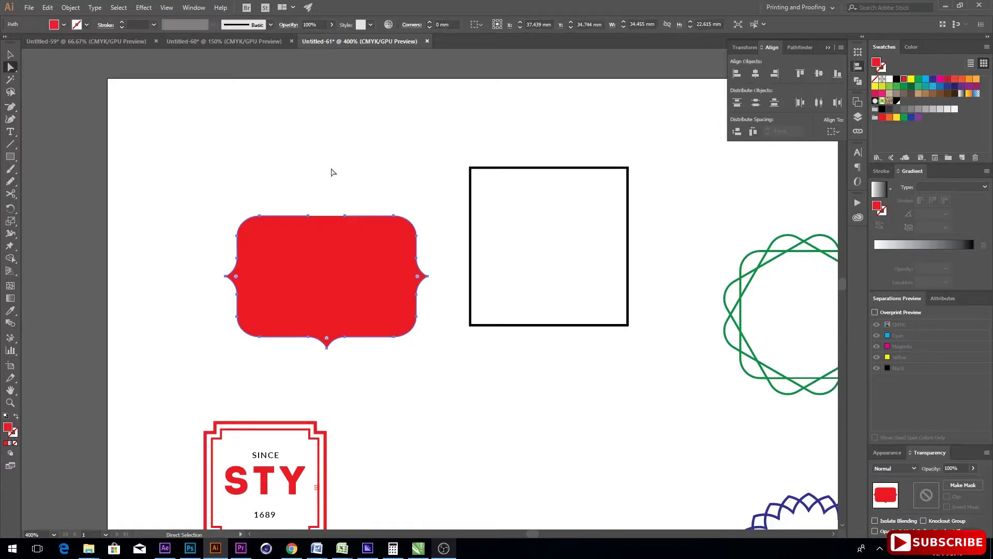
# Try to delete the anchor point at the red badge's left tip, and undo the deletion.
pyautogui.click(235, 276)
pyautogui.press('Delete')
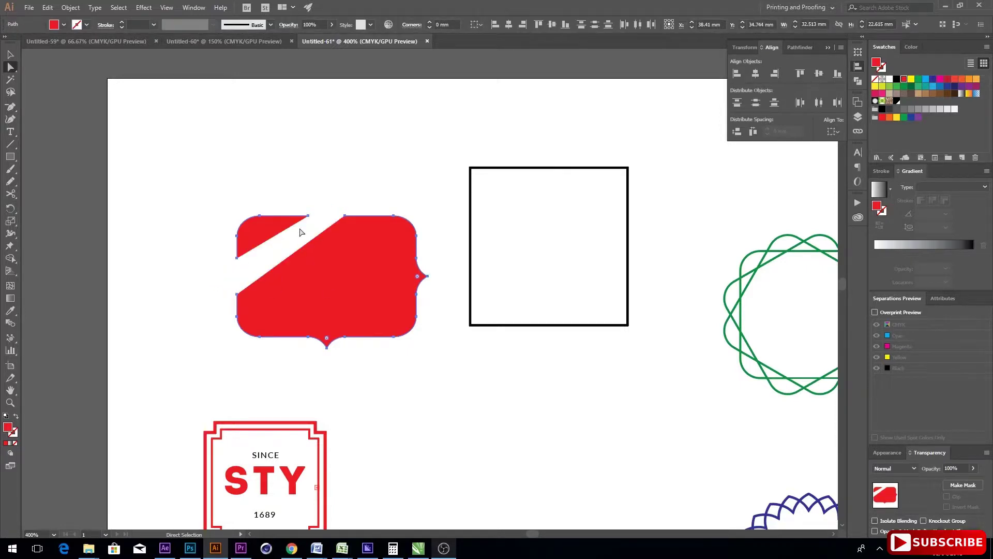
pyautogui.hotkey('ctrl', 'z')
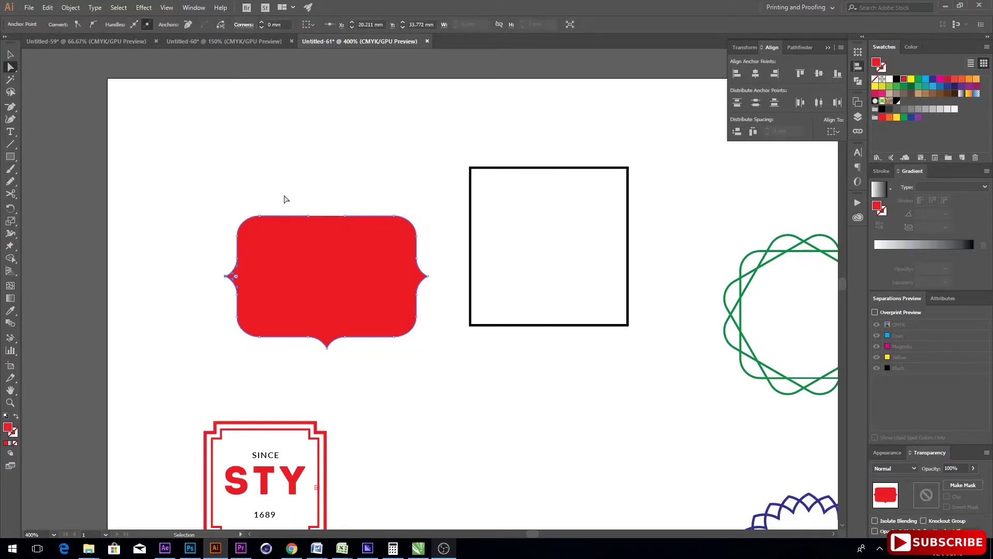
# Move the black square's upper-left anchor point outward to about X 55.7 mm, Y 13.9 mm, and deselect it.
pyautogui.click(283, 185)
pyautogui.click(554, 168)
pyautogui.click(477, 156)
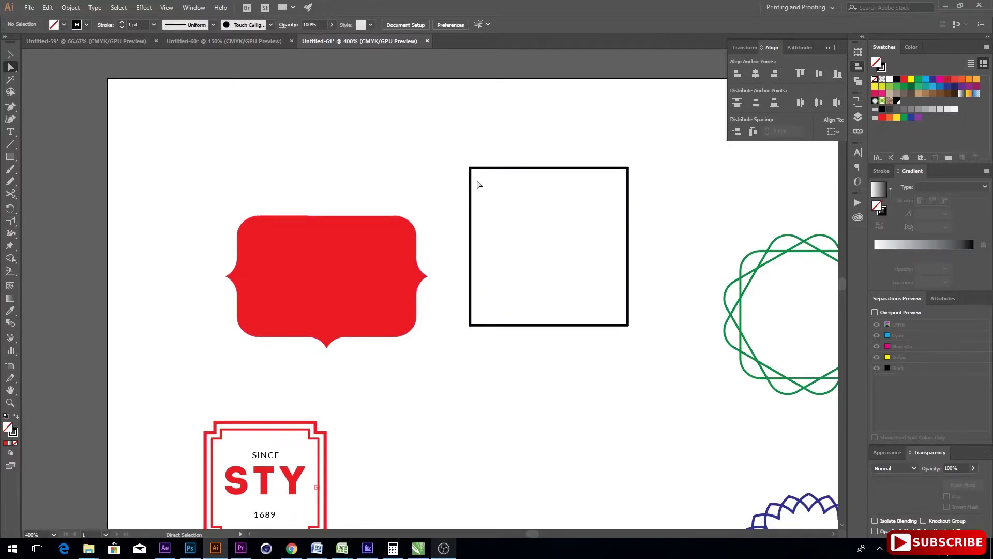
pyautogui.moveTo(470, 168); pyautogui.dragTo(434, 160)
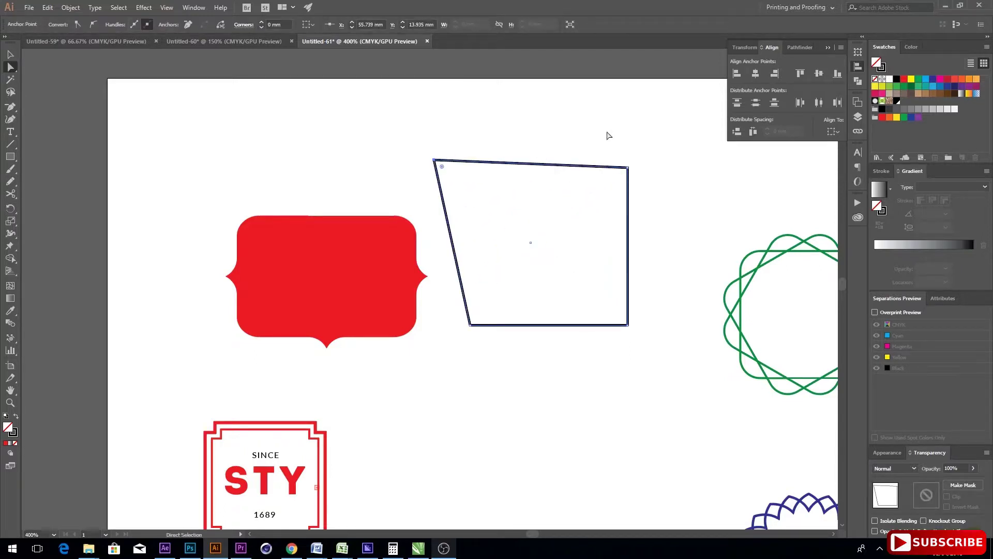
pyautogui.click(515, 124)
# Delete the upper edge segment of the black four-sided outline, leaving its path open.
pyautogui.click(511, 161)
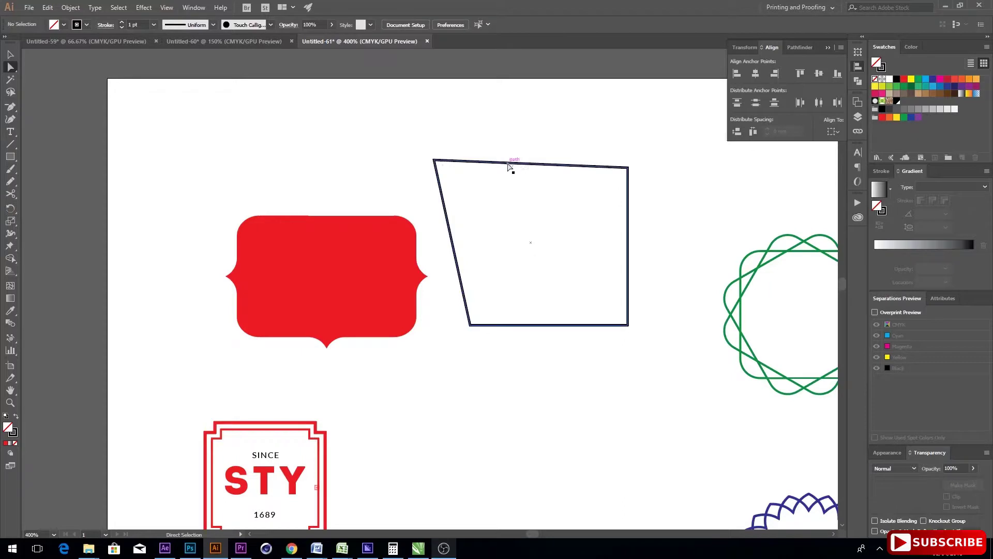
pyautogui.click(512, 127)
pyautogui.moveTo(518, 114); pyautogui.dragTo(534, 198)
pyautogui.press('Delete')
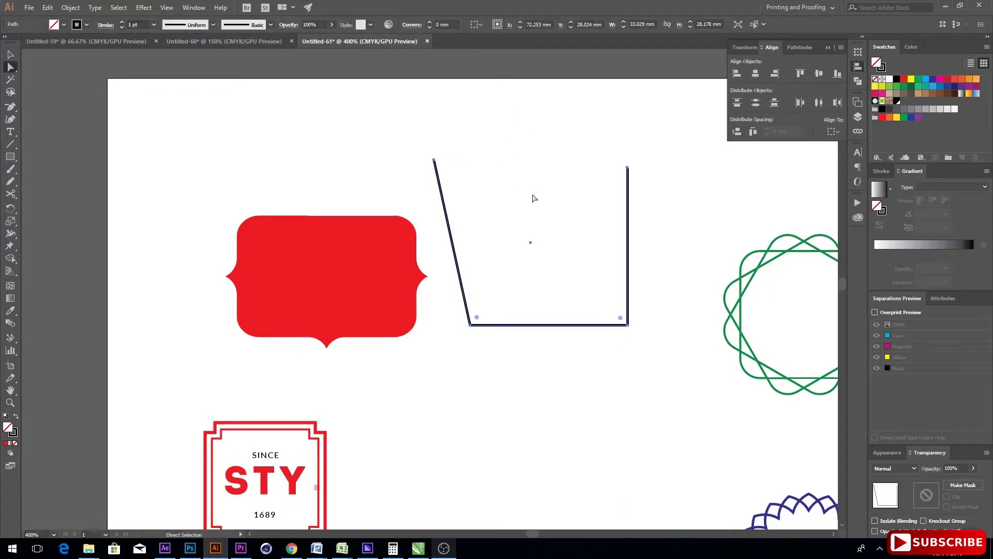
pyautogui.click(505, 141)
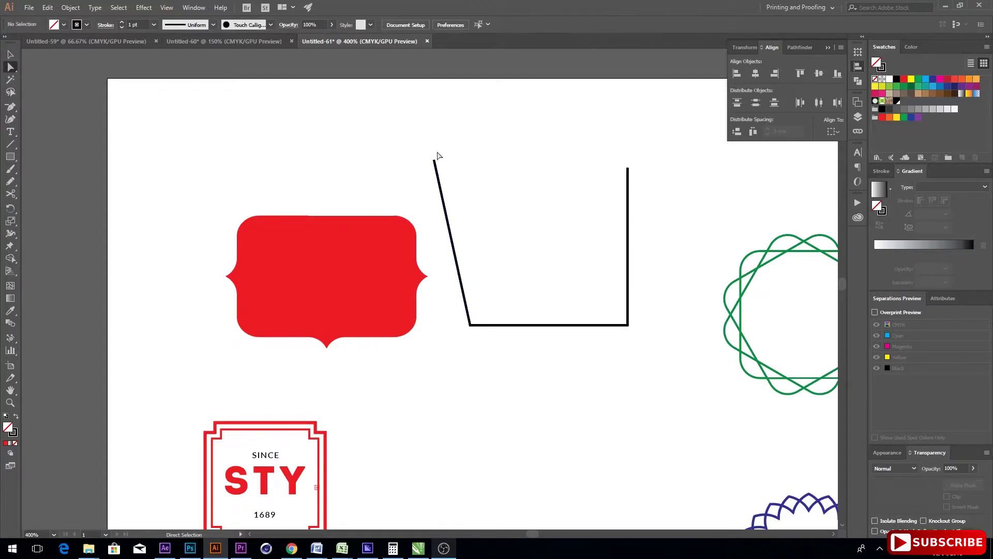
# Select the two open upper end points of the black path and join them to close the shape.
pyautogui.moveTo(414, 143); pyautogui.dragTo(661, 186)
pyautogui.click(576, 145)
pyautogui.moveTo(430, 142); pyautogui.dragTo(631, 179)
pyautogui.rightClick(630, 178)
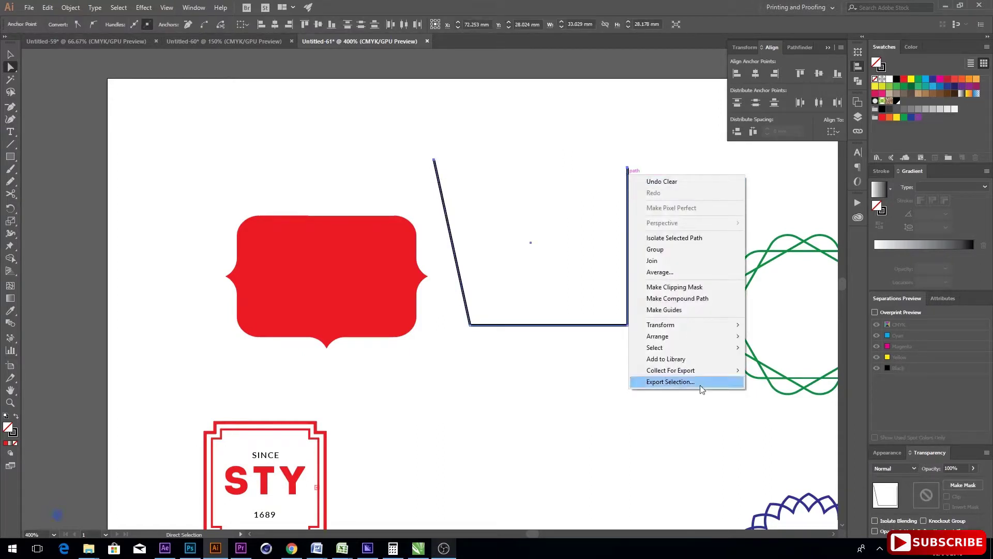
pyautogui.click(675, 266)
pyautogui.click(506, 126)
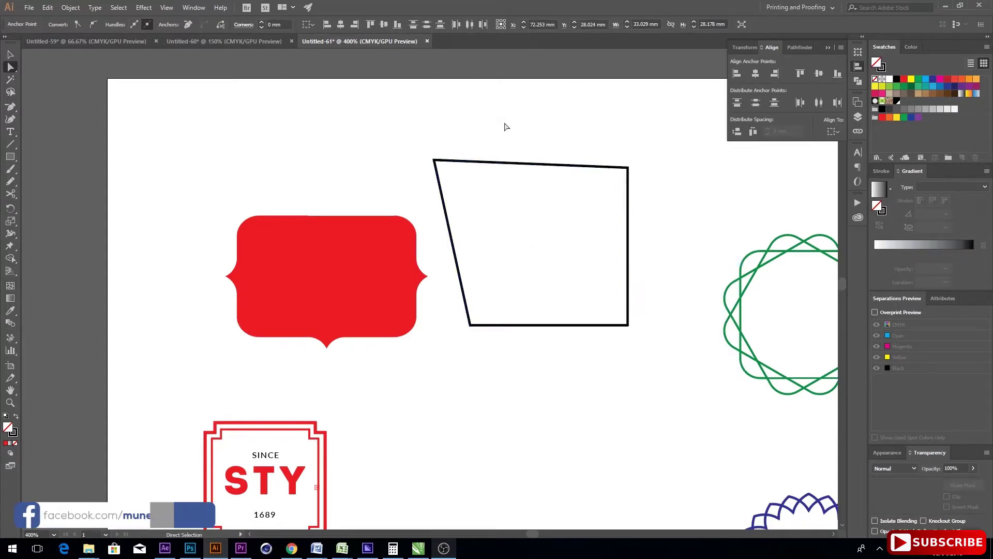
# Draw a rectangle about 21 by 16 mm above the red badge and slightly round all four of its corners.
pyautogui.press('m')
pyautogui.moveTo(211, 102); pyautogui.dragTo(335, 198)
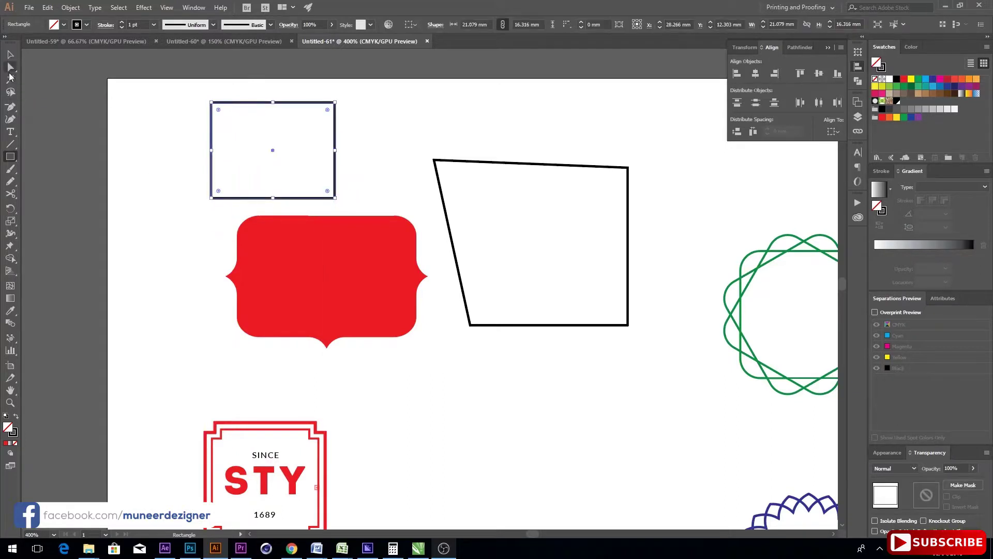
pyautogui.click(11, 68)
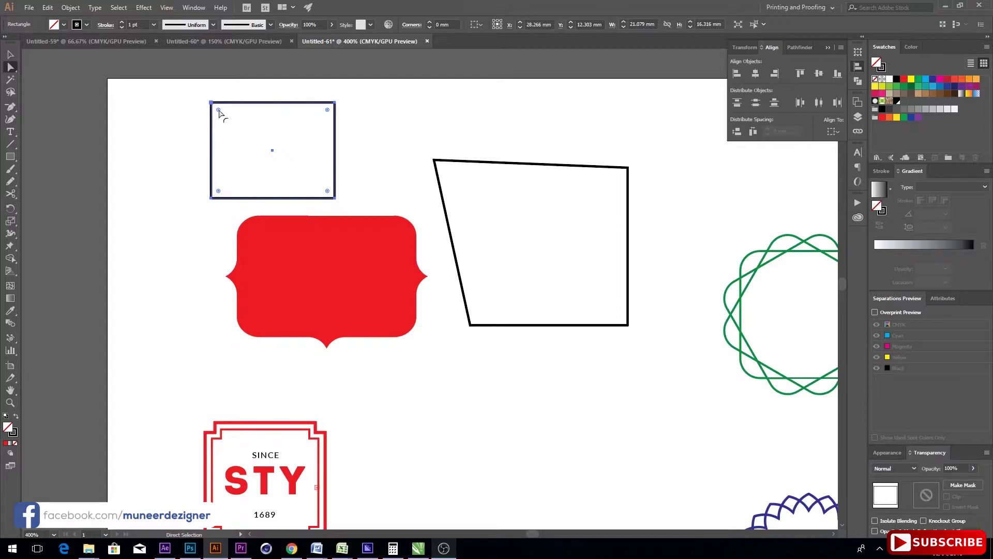
pyautogui.moveTo(218, 110)
pyautogui.mouseDown()
pyautogui.moveTo(226, 139)
pyautogui.moveTo(228, 103)
pyautogui.mouseUp()
pyautogui.click(310, 126)
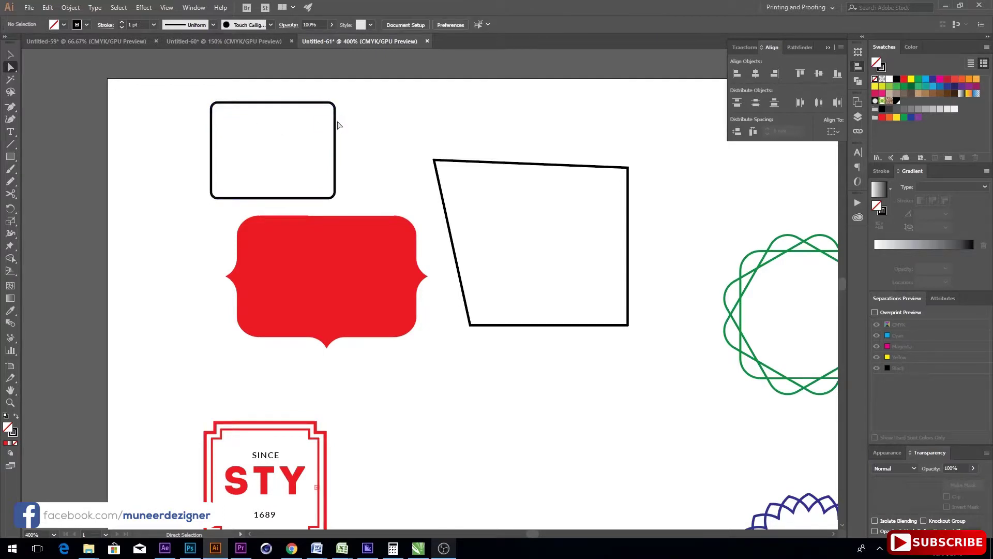
# Round only the small rectangle's upper-right corner to a larger radius, and clear the selection.
pyautogui.click(336, 122)
pyautogui.click(326, 115)
pyautogui.click(336, 108)
pyautogui.moveTo(327, 110)
pyautogui.mouseDown()
pyautogui.moveTo(330, 135)
pyautogui.moveTo(328, 86)
pyautogui.moveTo(331, 128)
pyautogui.mouseUp()
pyautogui.click(10, 55)
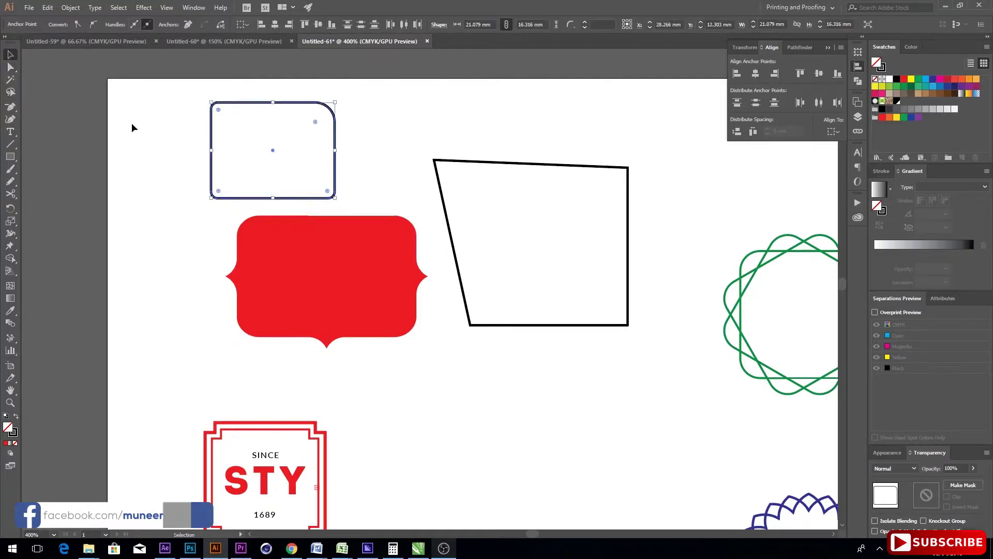
pyautogui.click(133, 126)
# Add the point text "HI" beside the rounded rectangle.
pyautogui.press('t')
pyautogui.click(370, 140)
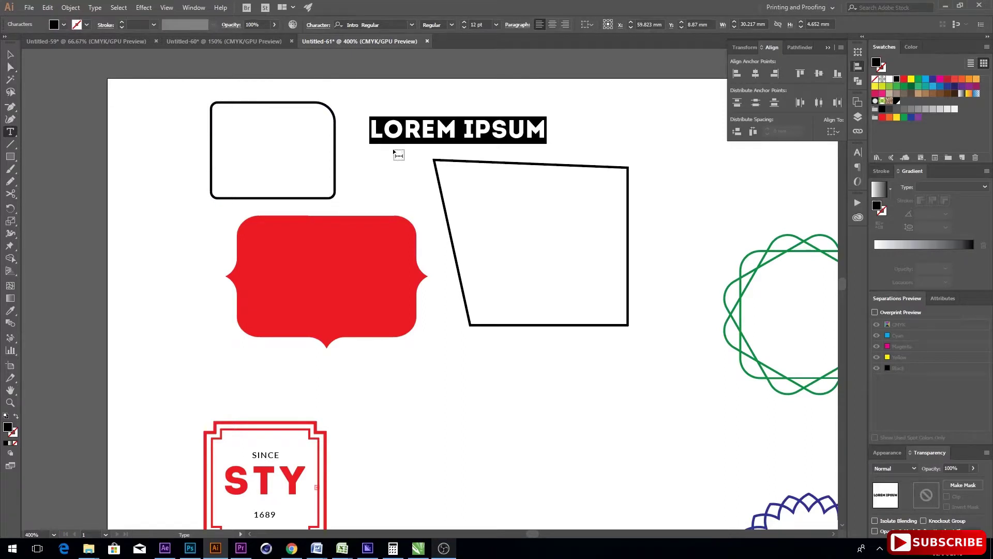
pyautogui.write('HI')
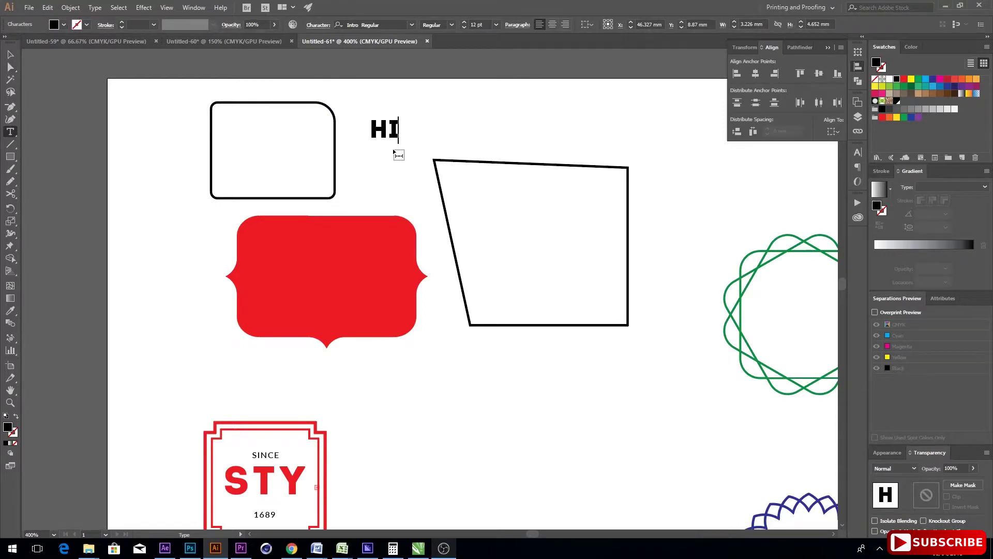
pyautogui.click(11, 51)
# Delete the black four-sided outline and enlarge the HI text to about 108 pt in its place.
pyautogui.moveTo(462, 134); pyautogui.dragTo(502, 191)
pyautogui.press('Delete')
pyautogui.moveTo(393, 132); pyautogui.dragTo(669, 367)
pyautogui.moveTo(582, 267); pyautogui.dragTo(549, 222)
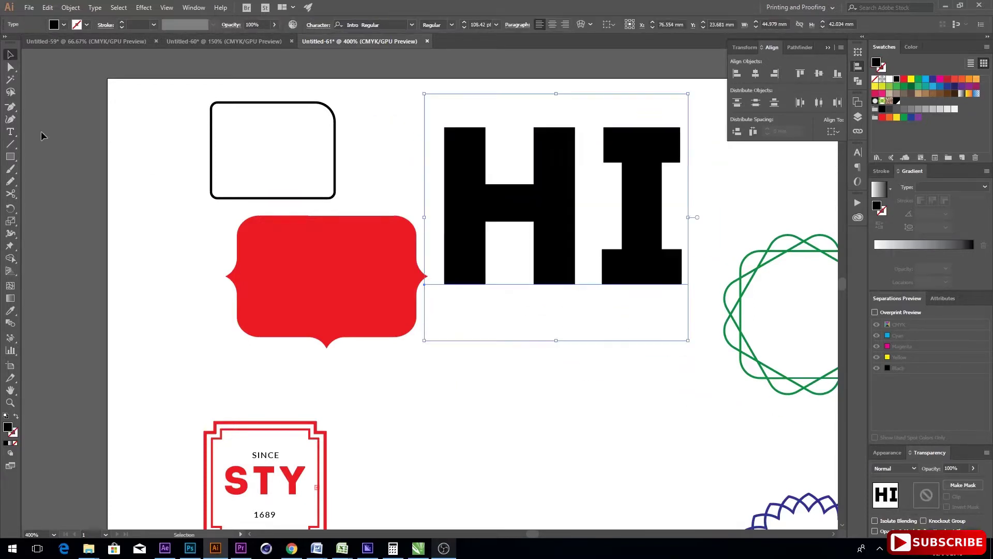
# Convert the large HI text to outlines so its letters become editable paths.
pyautogui.click(10, 67)
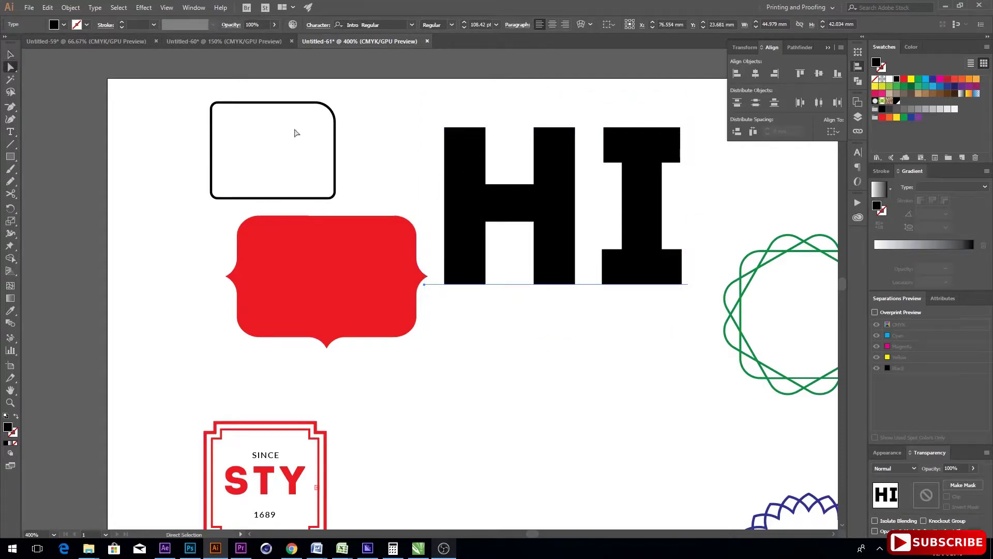
pyautogui.click(11, 54)
pyautogui.click(572, 380)
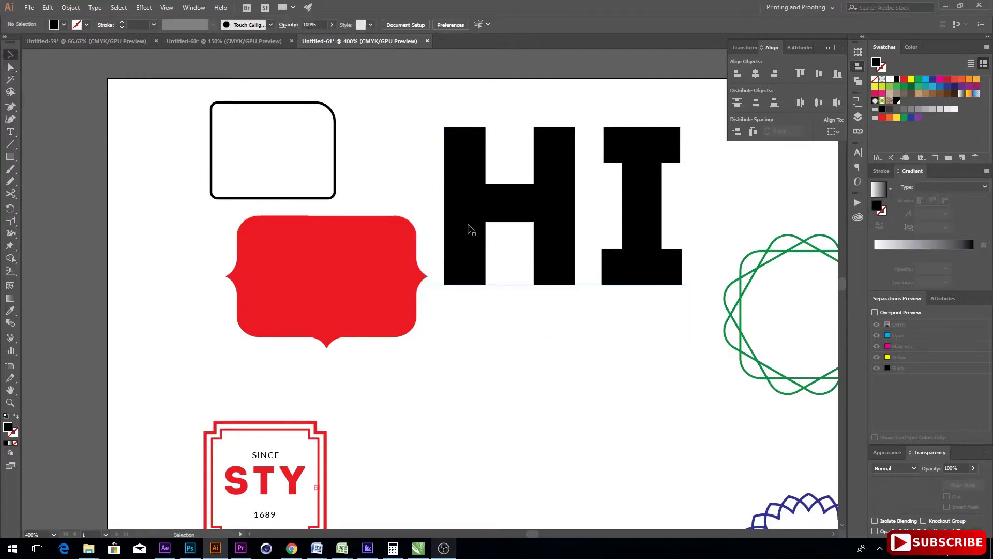
pyautogui.click(470, 230)
pyautogui.rightClick(471, 229)
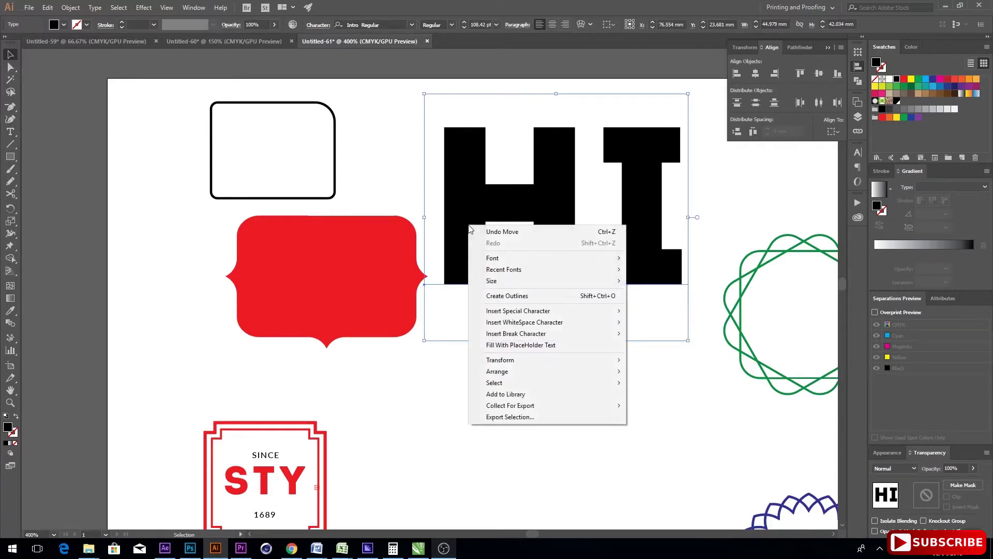
pyautogui.click(519, 301)
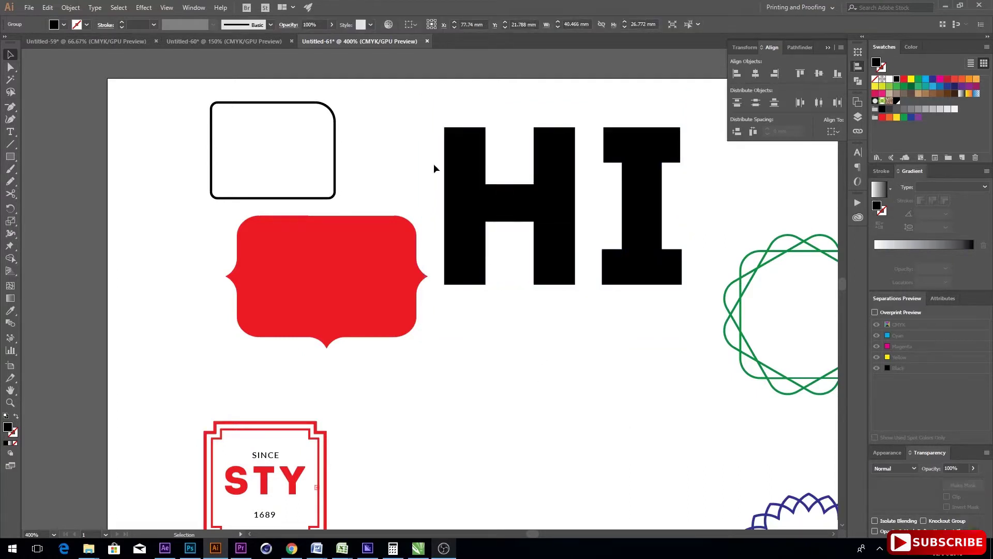
# Round the H's upper-left corner to about 3.34 mm and its lower-right corner to about 3.41 mm with Direct Selection.
pyautogui.click(10, 67)
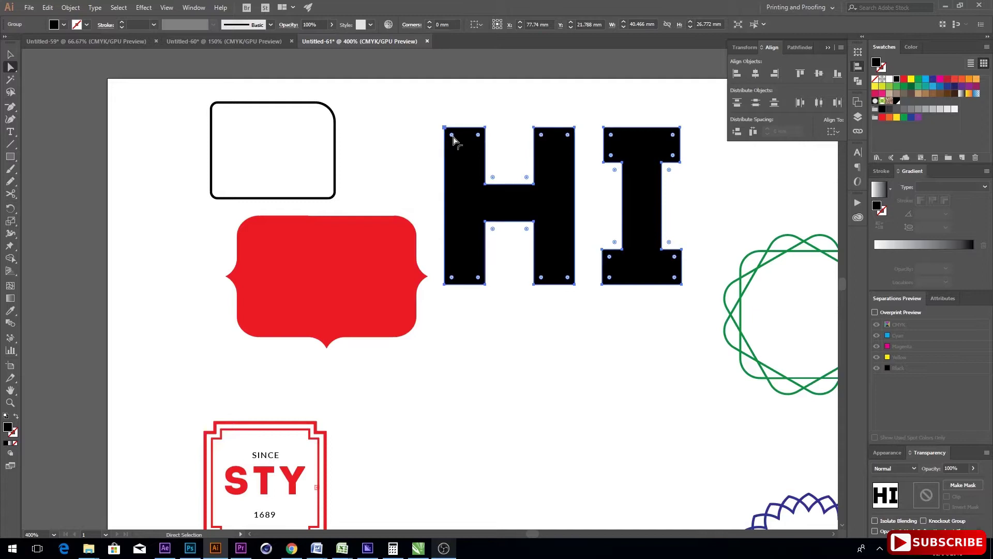
pyautogui.moveTo(453, 137); pyautogui.dragTo(459, 157)
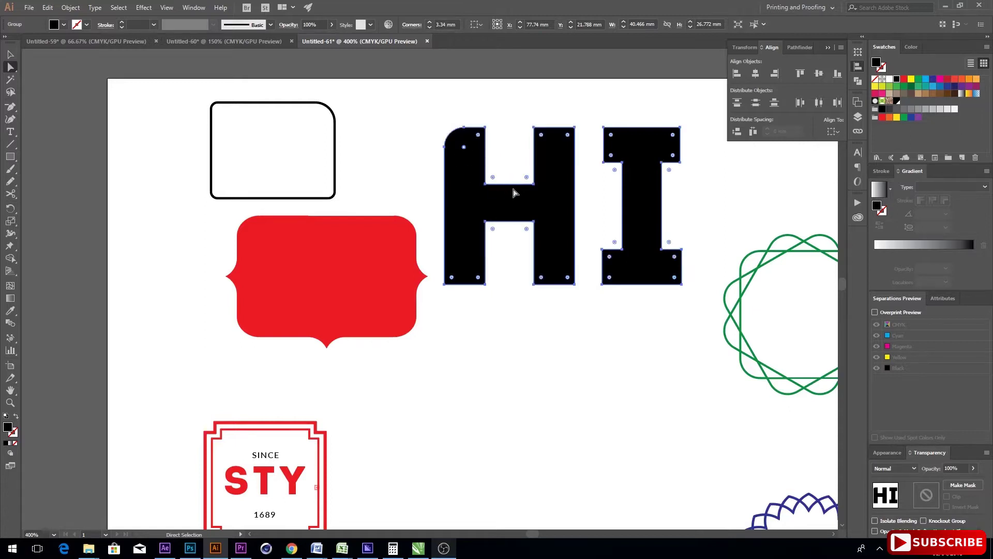
pyautogui.click(568, 278)
pyautogui.moveTo(569, 281); pyautogui.dragTo(532, 311)
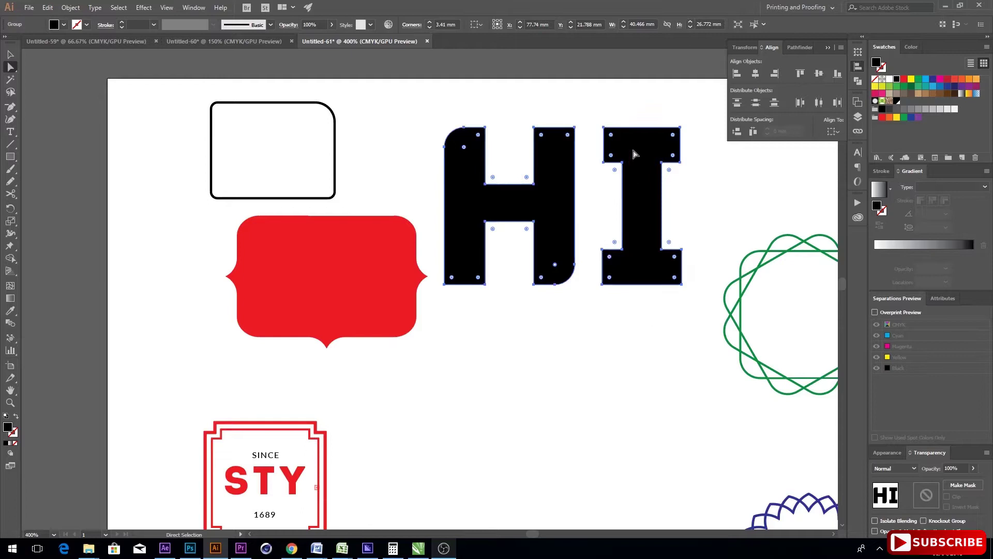
# Round the I's upper-left corner to about 2.24 mm and its lower-right corner to about 2.81 mm with Direct Selection.
pyautogui.moveTo(611, 140); pyautogui.dragTo(616, 144)
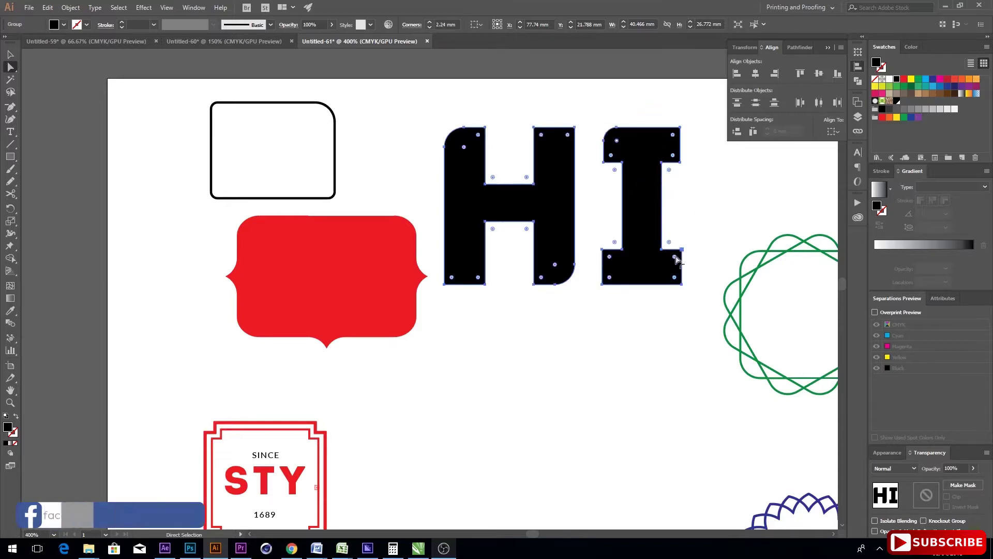
pyautogui.moveTo(675, 278); pyautogui.dragTo(653, 288)
pyautogui.press('v')
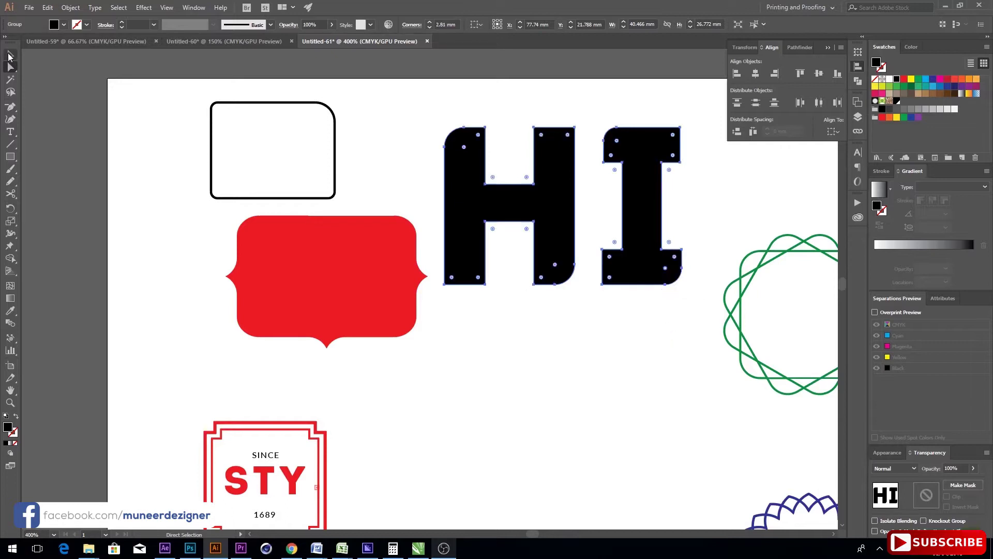
pyautogui.click(463, 99)
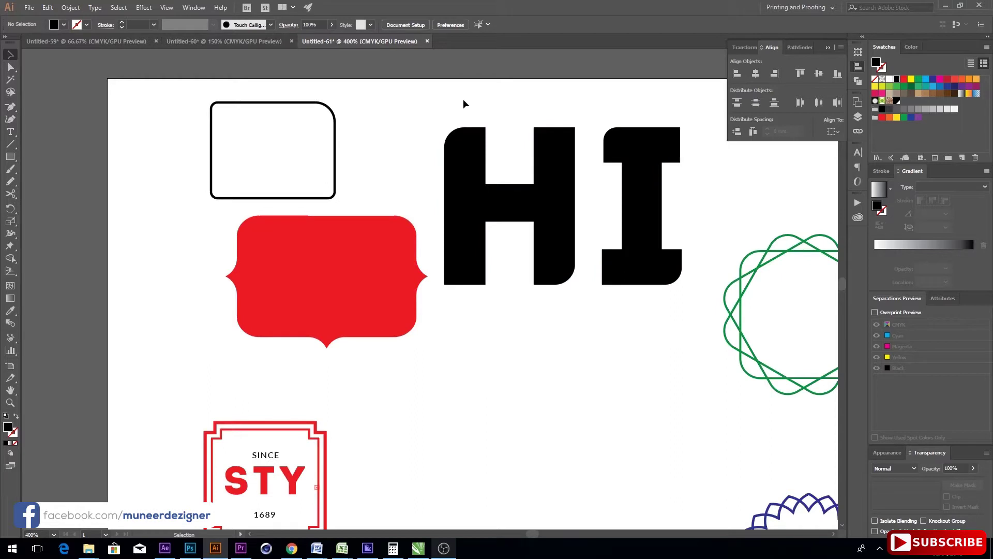
# Ungroup the outlined HI into separate letters.
pyautogui.click(465, 156)
pyautogui.rightClick(465, 158)
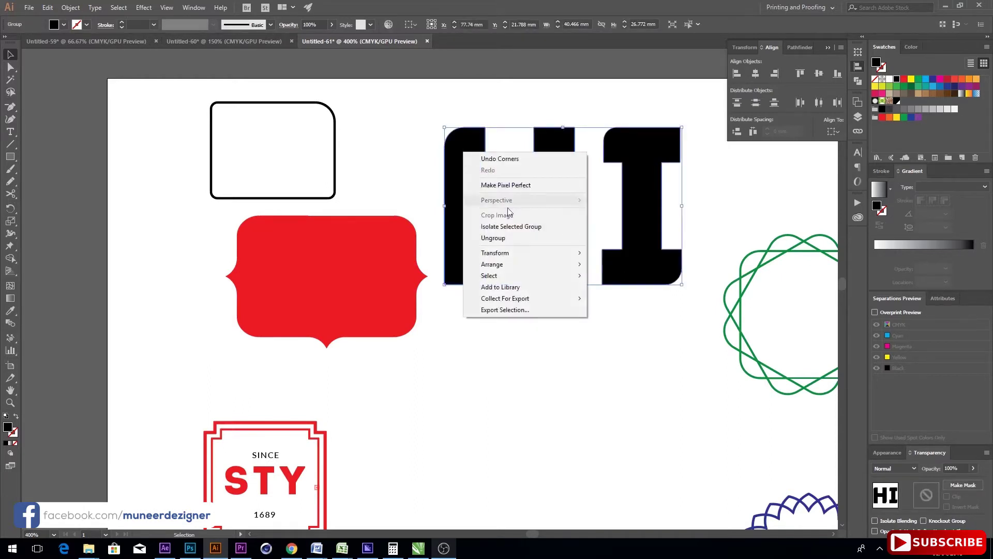
pyautogui.click(512, 238)
pyautogui.click(514, 262)
# Fill the H with bright red and the I with dark red, leaving nothing selected.
pyautogui.click(552, 237)
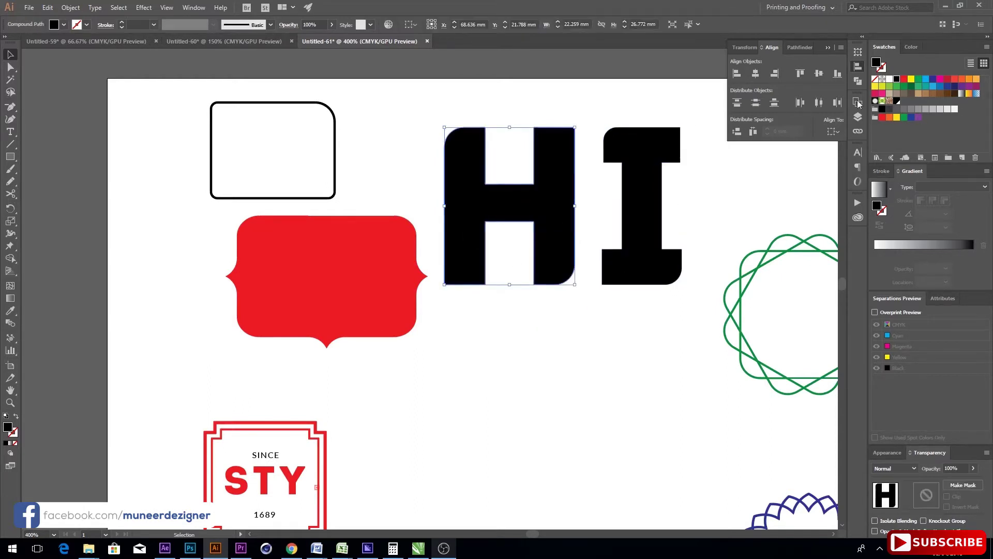
pyautogui.click(904, 79)
pyautogui.click(648, 95)
pyautogui.click(665, 150)
pyautogui.click(947, 79)
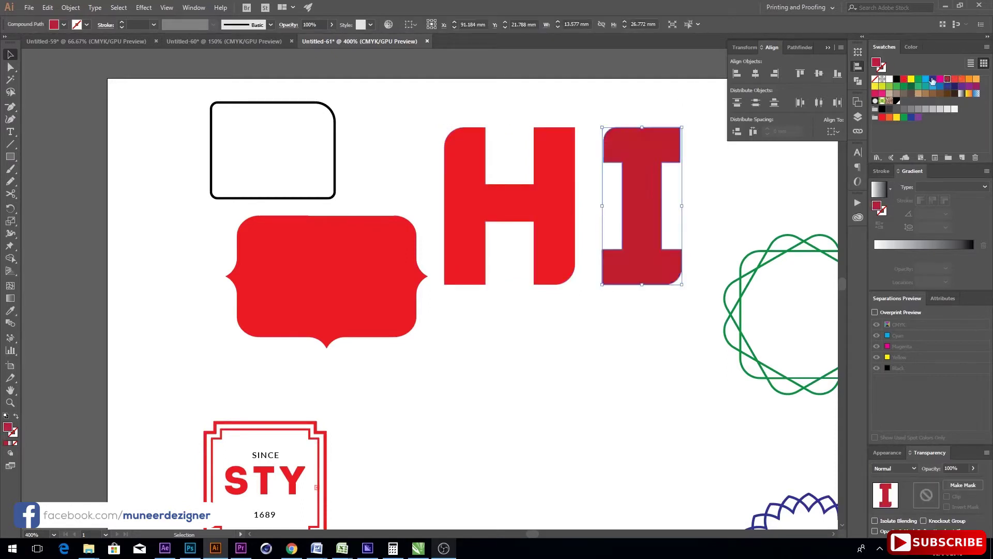
pyautogui.click(624, 104)
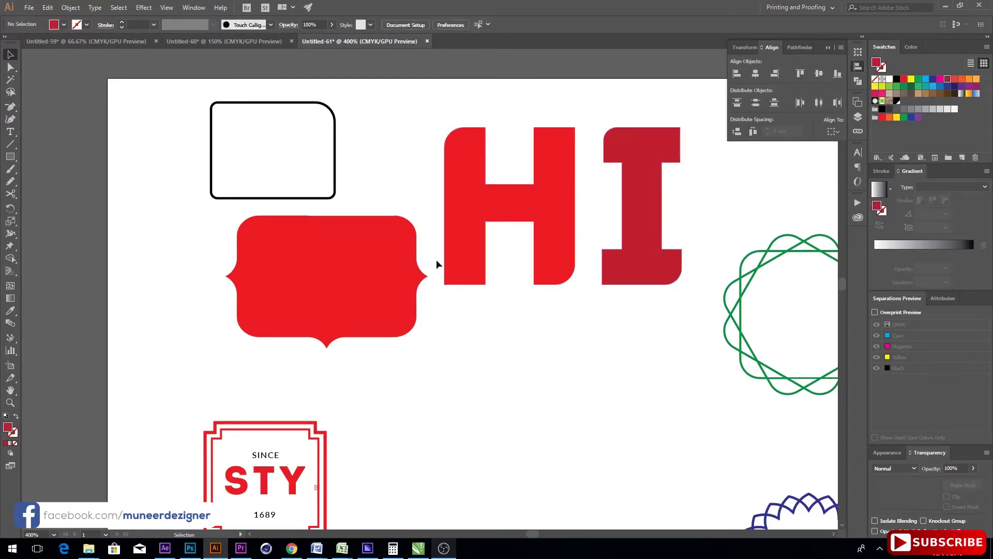
# Undo the letter fills, the ungrouping and all the corner rounding on the HI outlines.
pyautogui.hotkey('ctrl', 'z')
pyautogui.hotkey('ctrl', 'z')
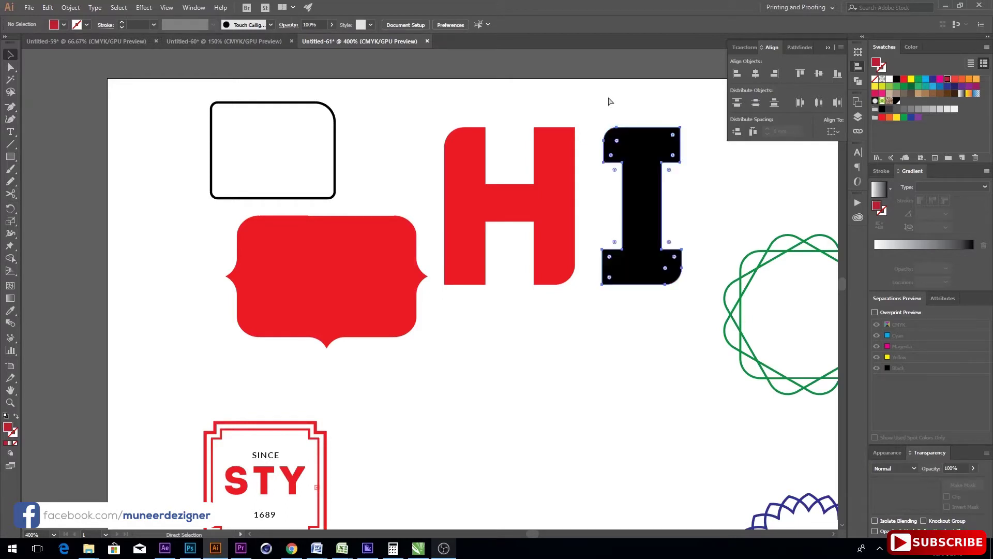
pyautogui.hotkey('ctrl', 'z')
pyautogui.hotkey('ctrl', 'z')
pyautogui.hotkey('ctrl', 'z')
pyautogui.hotkey('ctrl', 'z')
pyautogui.hotkey('ctrl', 'z')
pyautogui.hotkey('ctrl', 'z')
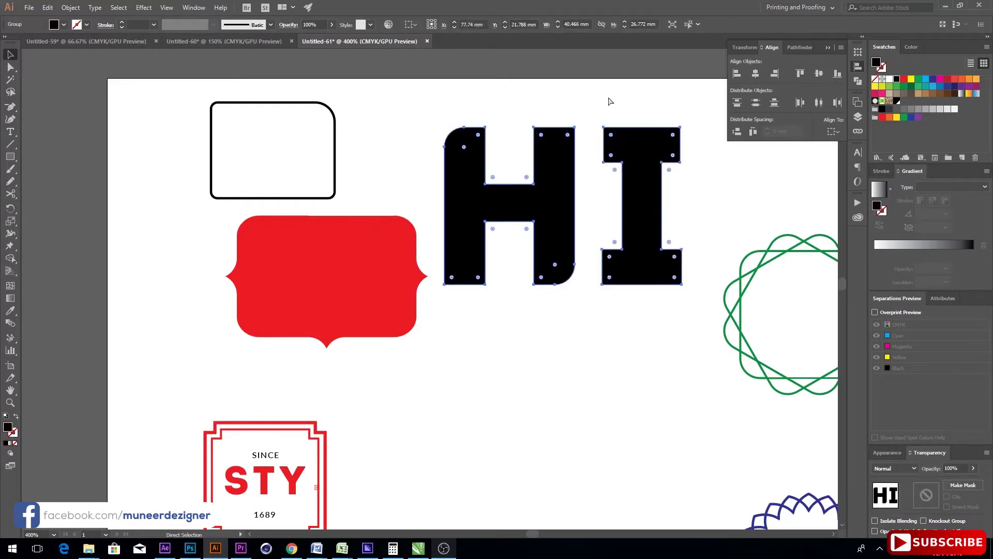
pyautogui.press('v')
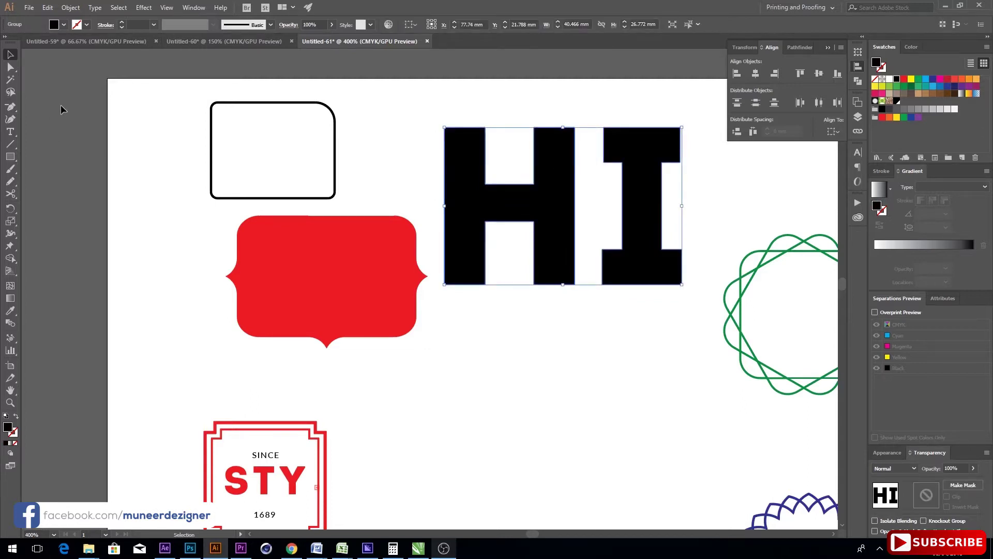
# Try rounding all corners of the HI outlines together by about 1.57 mm with Direct Selection, and undo it.
pyautogui.click(10, 69)
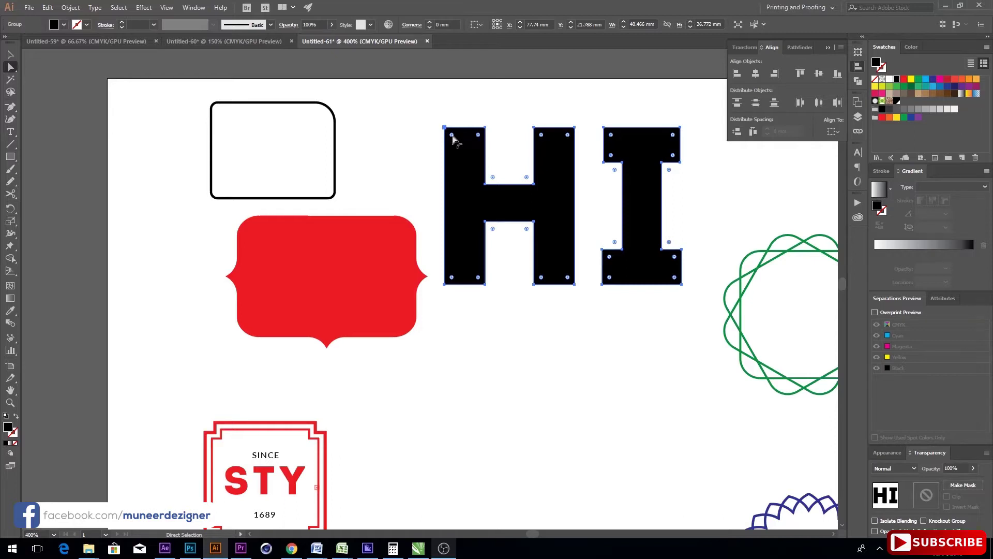
pyautogui.moveTo(453, 140); pyautogui.dragTo(455, 150)
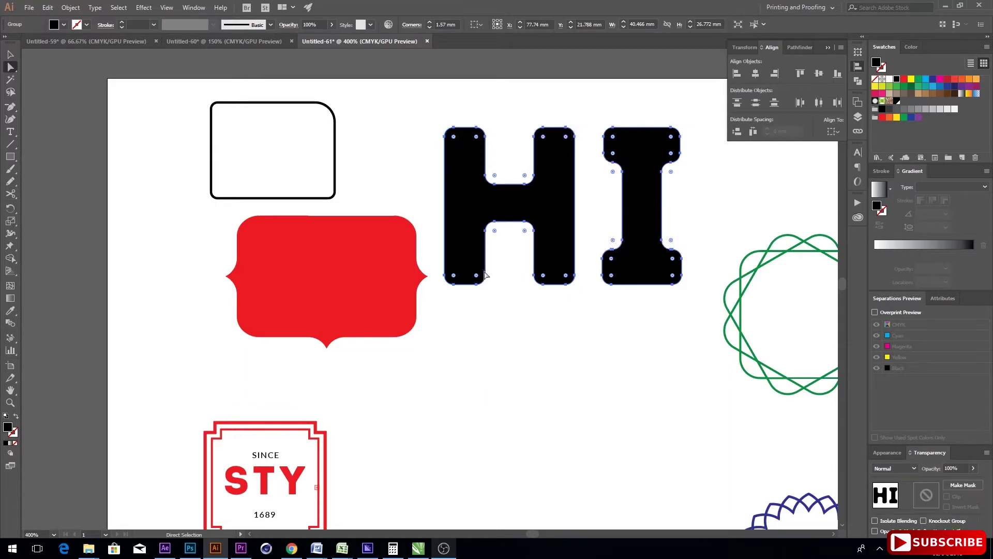
pyautogui.hotkey('ctrl', 'z')
pyautogui.hotkey('ctrl', 'z')
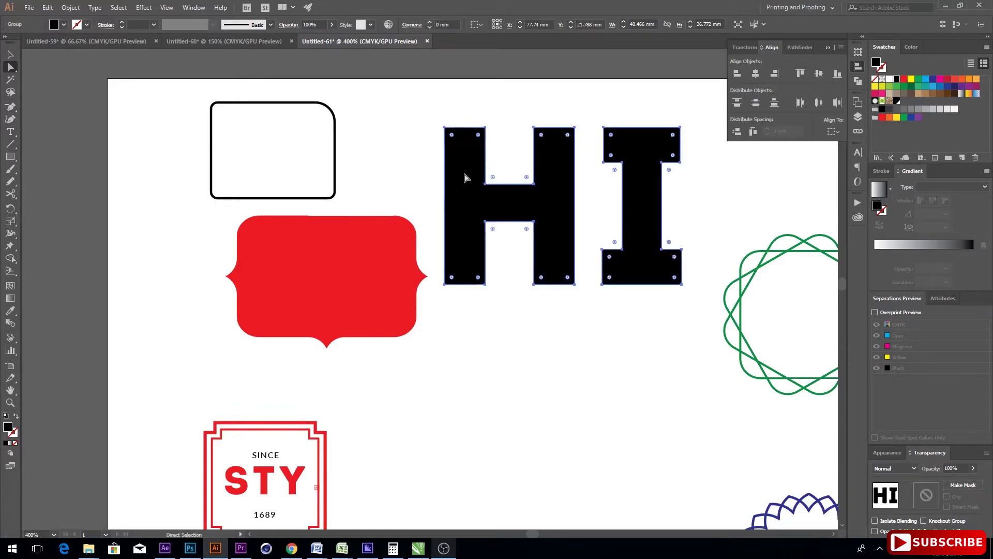
# Round only the H's upper-left corner and its lower-right corner, the latter to about 3.14 mm, with Direct Selection.
pyautogui.click(456, 123)
pyautogui.click(458, 140)
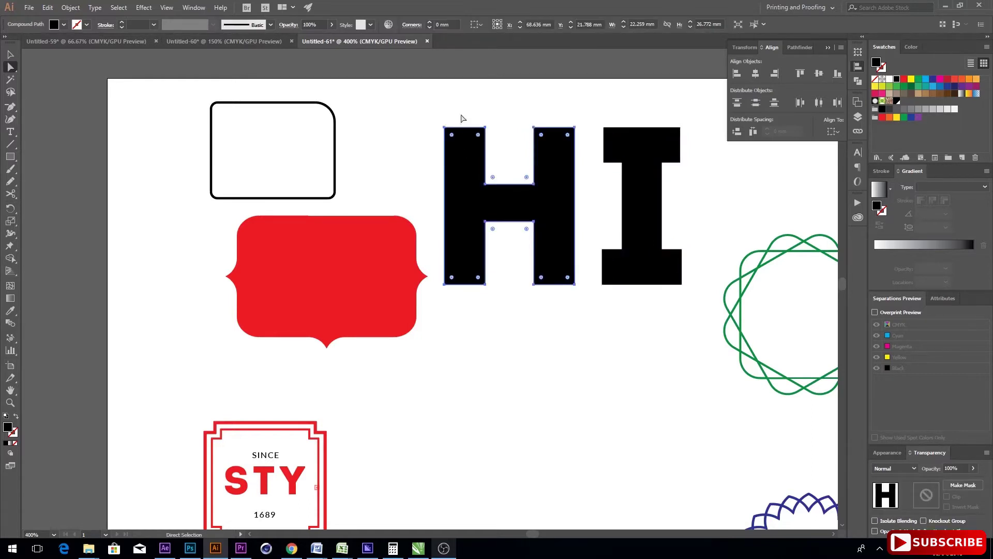
pyautogui.click(463, 118)
pyautogui.click(453, 139)
pyautogui.moveTo(452, 136); pyautogui.dragTo(448, 158)
pyautogui.moveTo(569, 281); pyautogui.dragTo(535, 292)
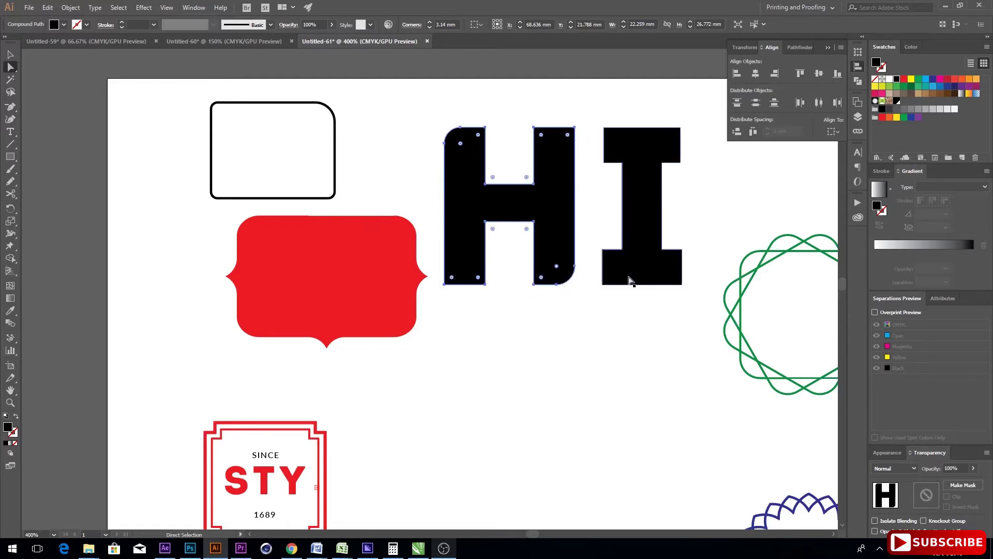
# Round the I's lower-left corner and its upper-right corner, the latter to about 3.73 mm, and deselect the letter.
pyautogui.click(630, 280)
pyautogui.moveTo(611, 278); pyautogui.dragTo(644, 284)
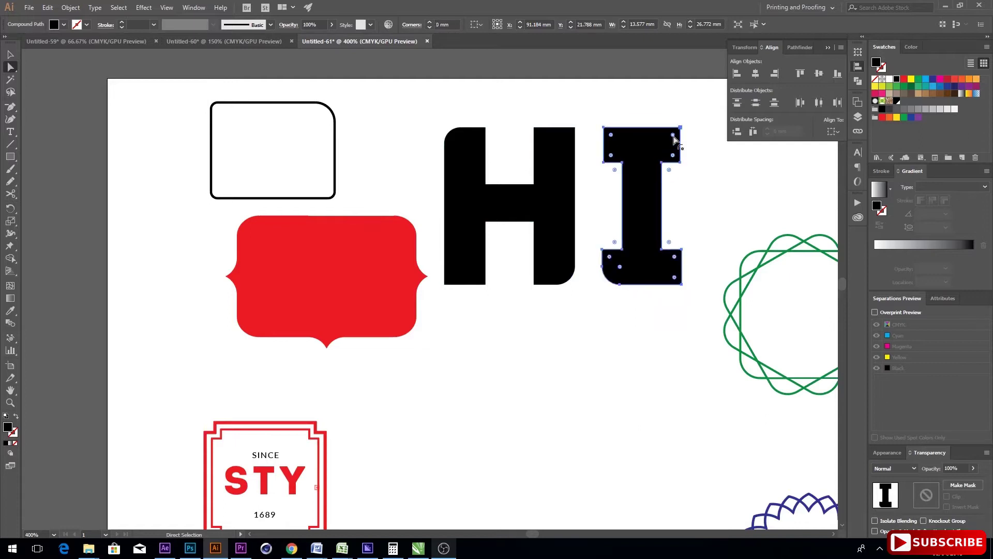
pyautogui.moveTo(674, 138); pyautogui.dragTo(692, 185)
pyautogui.click(13, 70)
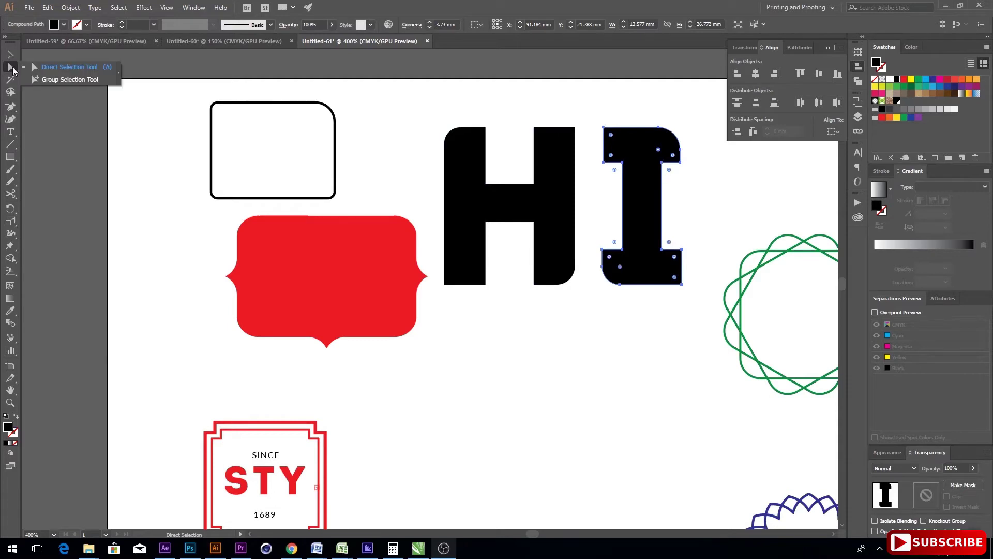
pyautogui.click(11, 55)
pyautogui.click(496, 337)
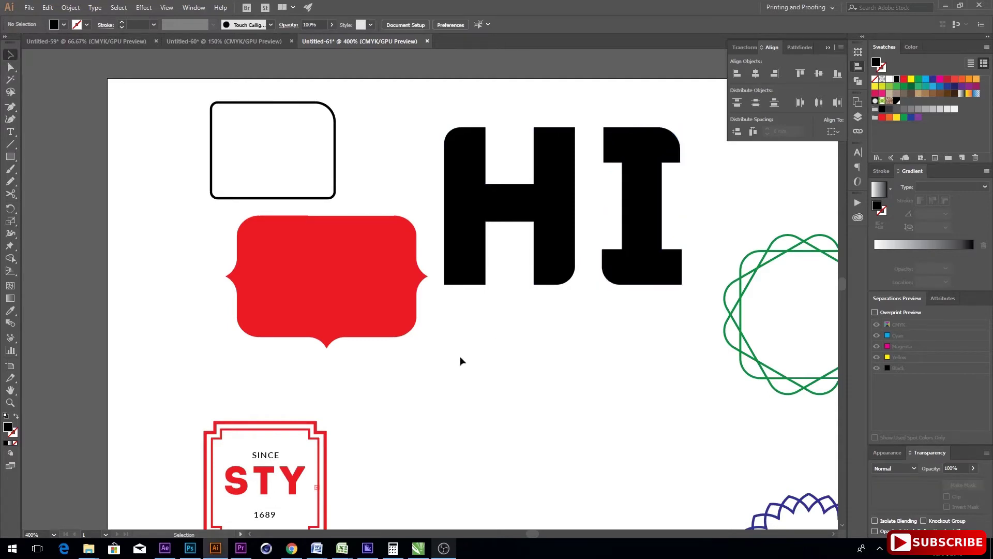
# Select the STY badge's frames and texts together and group them.
pyautogui.moveTo(411, 338); pyautogui.dragTo(423, 228)
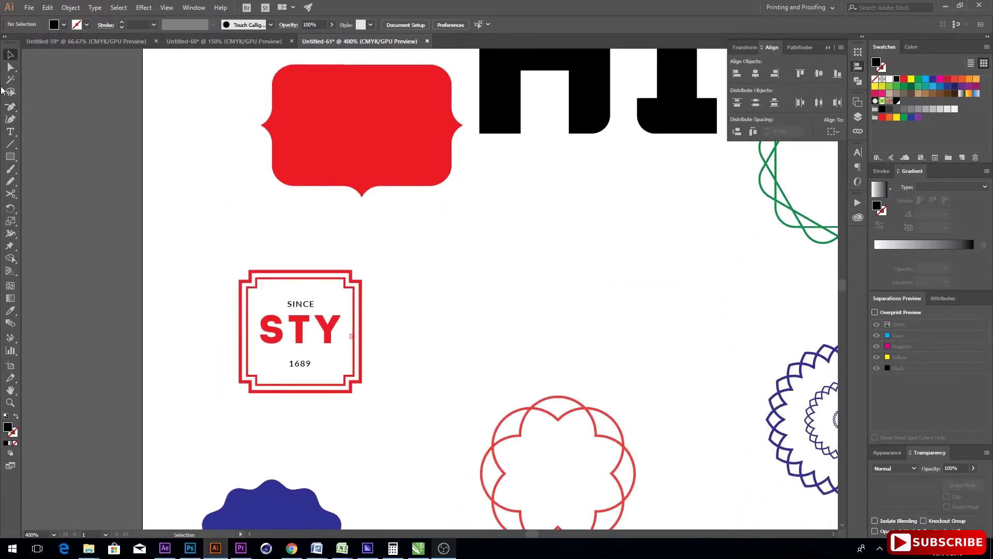
pyautogui.click(10, 71)
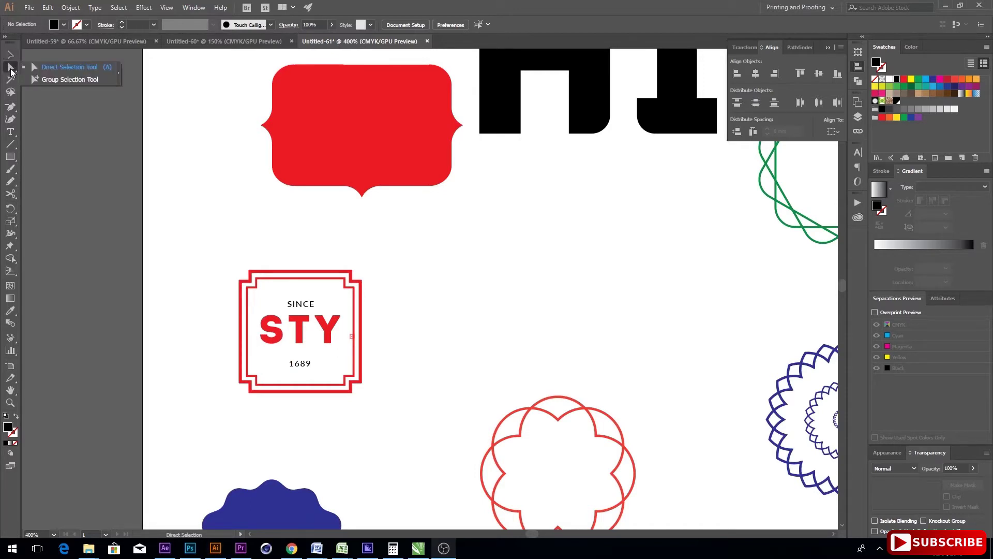
pyautogui.click(42, 81)
pyautogui.click(10, 54)
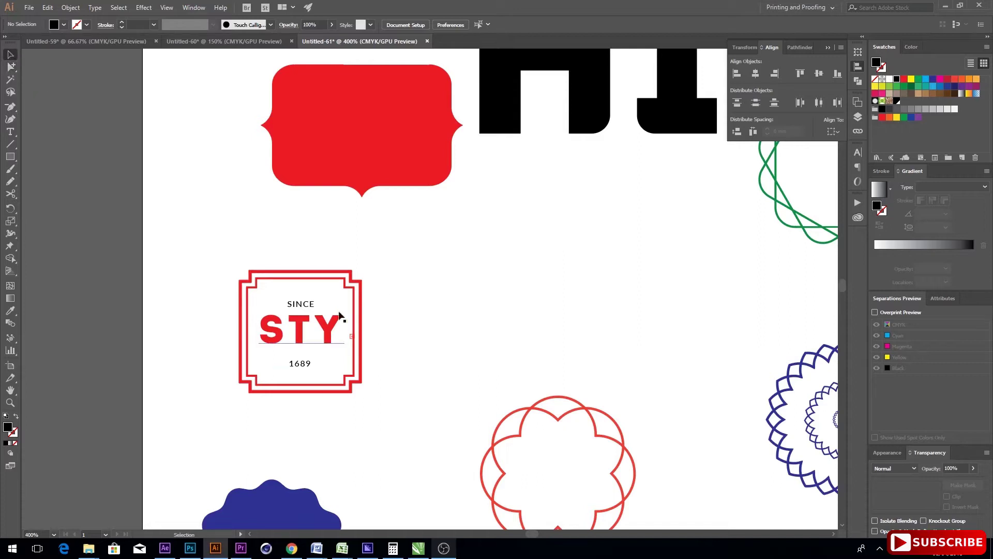
pyautogui.click(288, 313)
pyautogui.moveTo(204, 236); pyautogui.dragTo(389, 413)
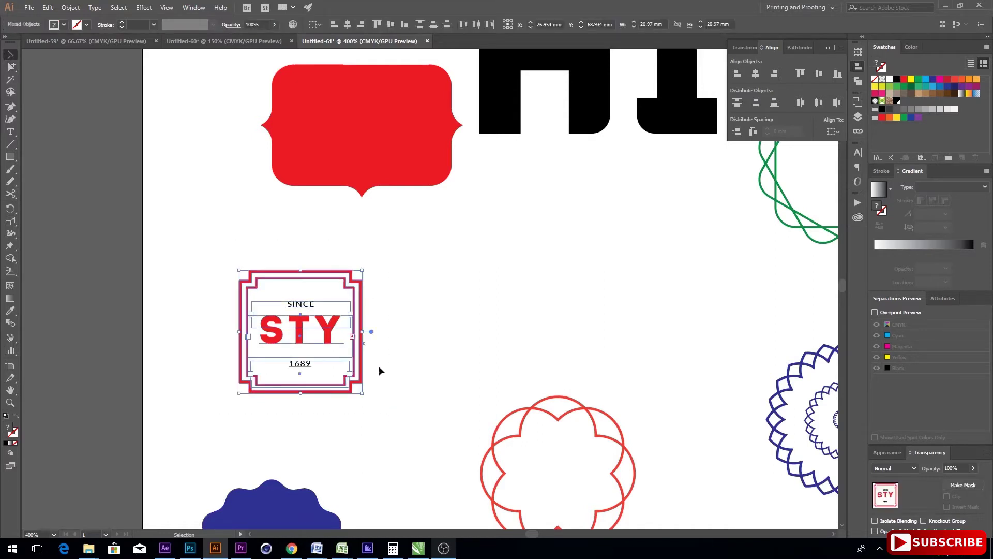
pyautogui.click(409, 276)
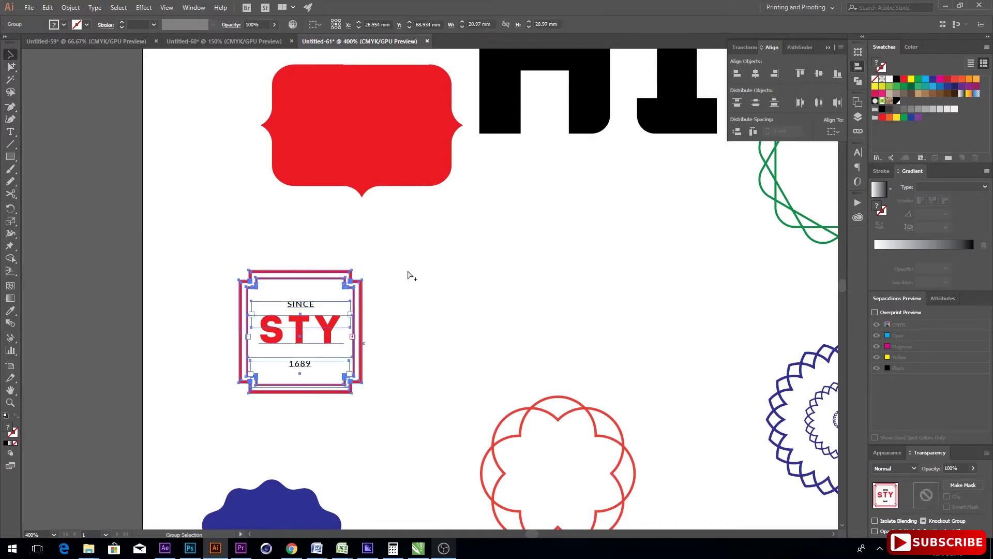
# Move the grouped STY badge up and to the right, to about X 36.94 mm, Y 63.74 mm, and deselect it.
pyautogui.click(337, 336)
pyautogui.moveTo(338, 336); pyautogui.dragTo(396, 306)
pyautogui.hotkey('ctrl', 'h')
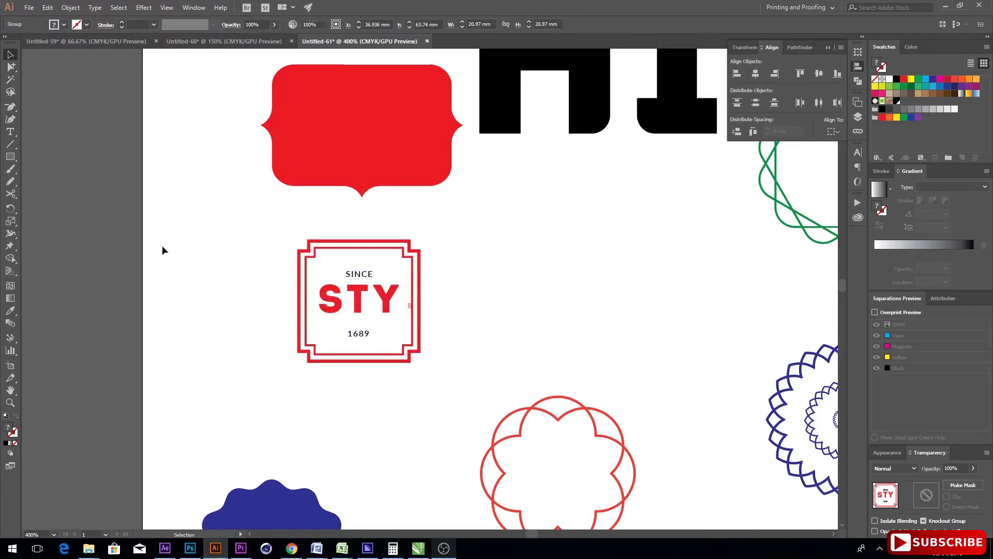
pyautogui.click(163, 250)
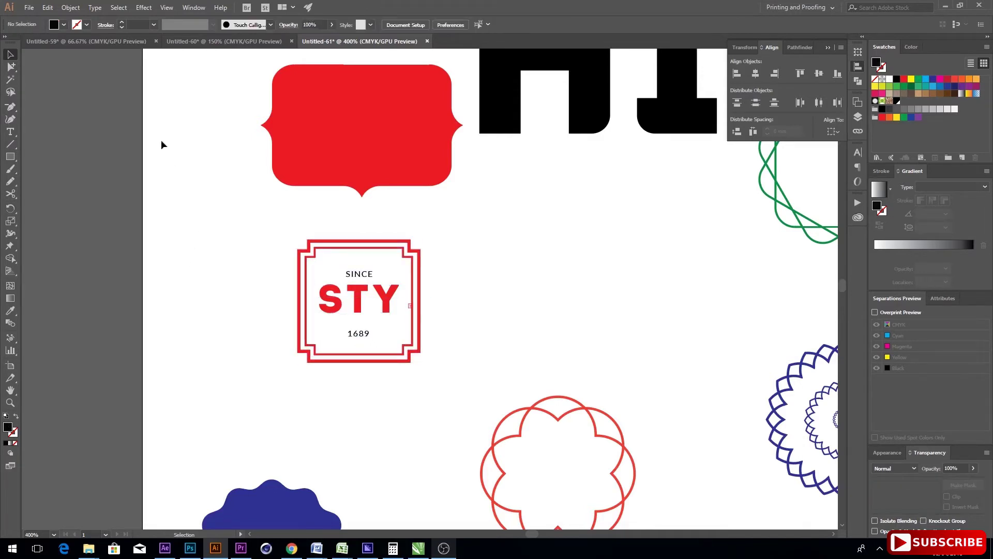
# Select only the SINCE text inside the grouped badge with the Group Selection tool, and deselect it.
pyautogui.moveTo(10, 67); pyautogui.dragTo(60, 80)
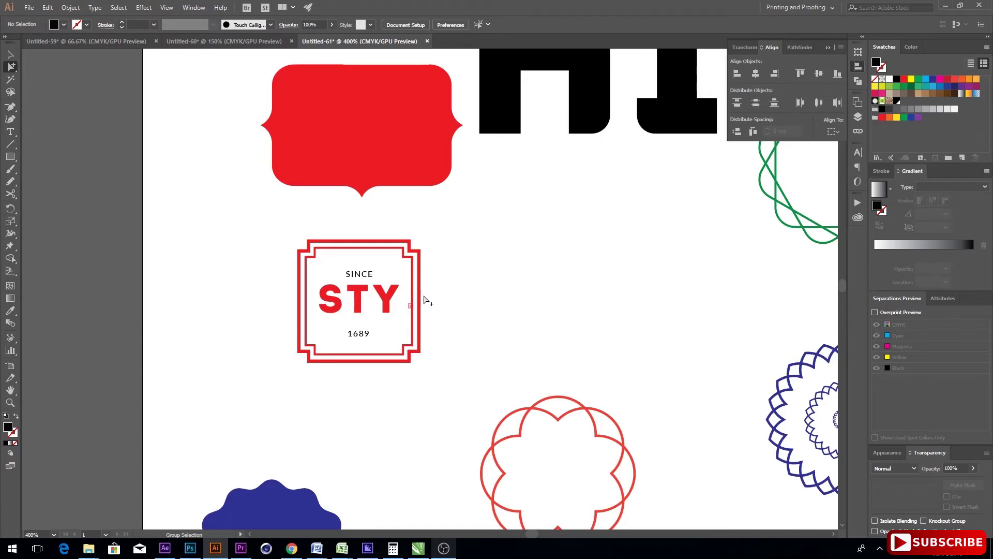
pyautogui.click(360, 279)
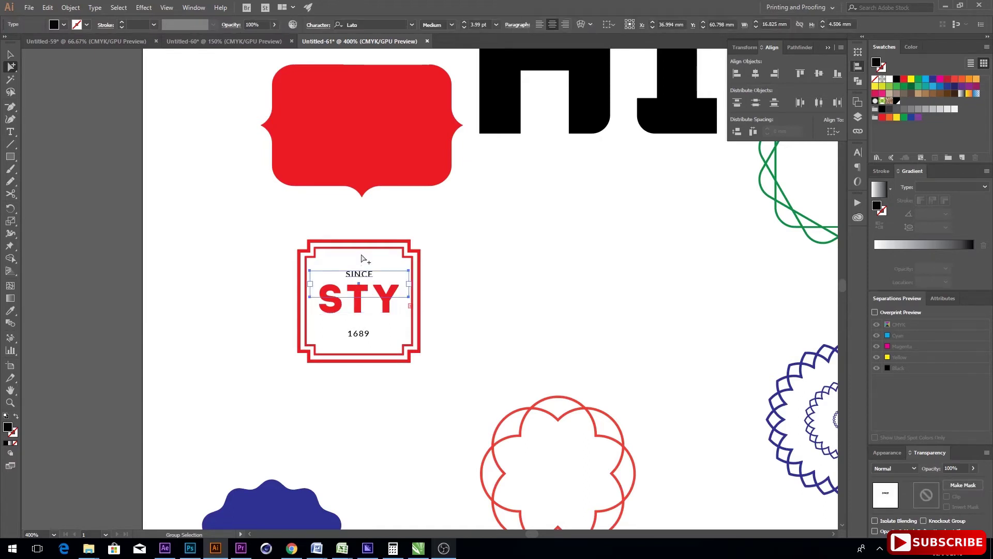
pyautogui.click(362, 259)
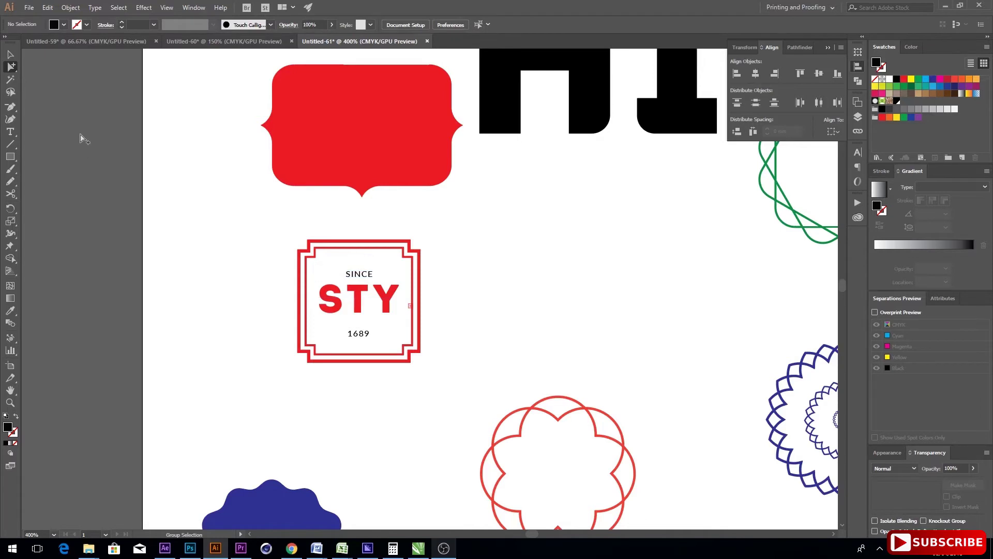
# Move the whole grouped badge left and back right with the Selection tool, ending slightly right of its starting place.
pyautogui.click(13, 69)
pyautogui.click(70, 80)
pyautogui.press('v')
pyautogui.click(343, 249)
pyautogui.moveTo(343, 250); pyautogui.dragTo(264, 254)
pyautogui.click(377, 264)
pyautogui.moveTo(332, 309); pyautogui.dragTo(426, 306)
pyautogui.click(451, 282)
# Move the SINCE and STY texts slightly up inside the badge with Group Selection, and try lowering the 1689 text.
pyautogui.moveTo(11, 66); pyautogui.dragTo(82, 79)
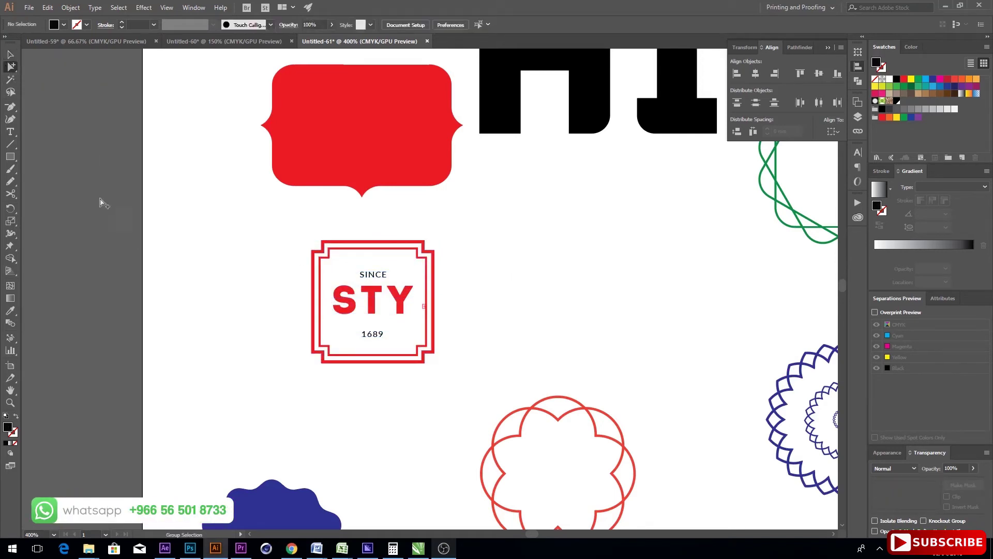
pyautogui.click(372, 275)
pyautogui.moveTo(371, 274); pyautogui.dragTo(371, 263)
pyautogui.moveTo(373, 306); pyautogui.dragTo(372, 295)
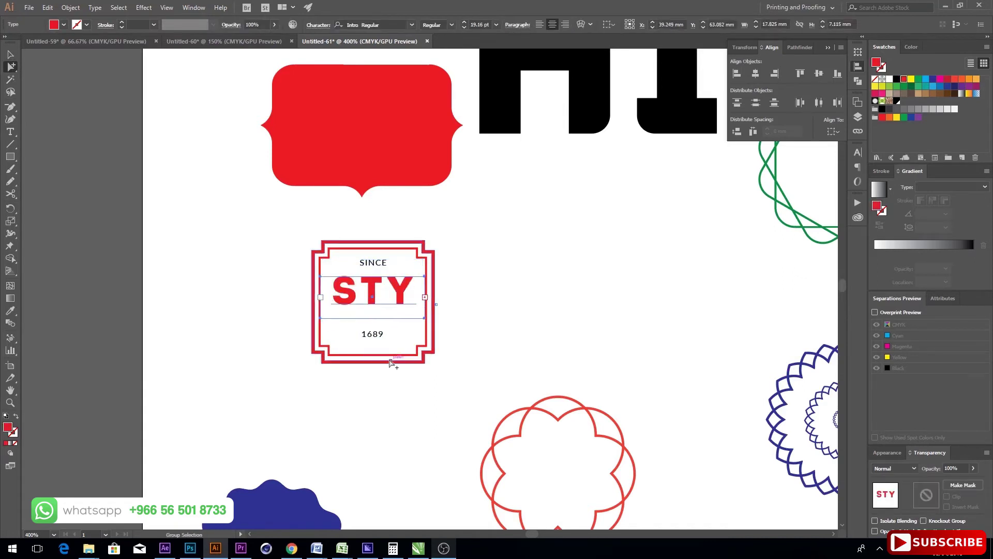
pyautogui.moveTo(377, 338); pyautogui.dragTo(377, 352)
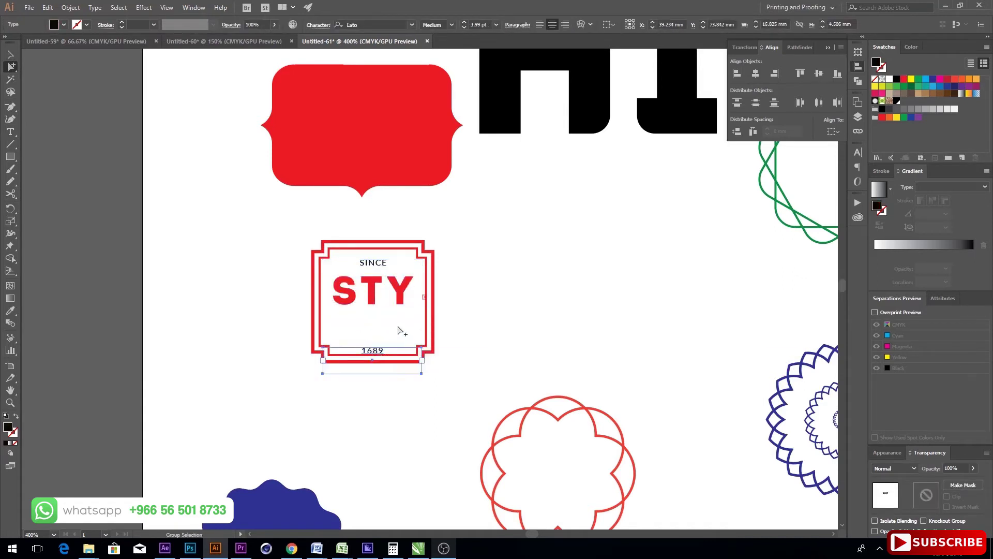
pyautogui.hotkey('ctrl', 'z')
# Try moving individual outlines of the badge's frame out of place with Group Selection, and undo the moves.
pyautogui.click(427, 270)
pyautogui.moveTo(427, 270); pyautogui.dragTo(247, 281)
pyautogui.moveTo(386, 272); pyautogui.dragTo(512, 273)
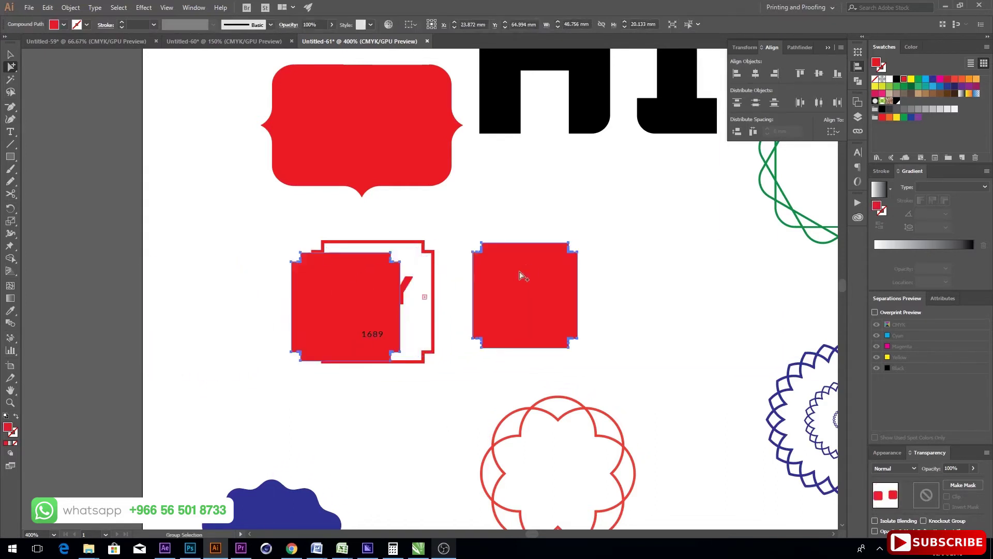
pyautogui.hotkey('ctrl', 'z')
pyautogui.hotkey('ctrl', 'z')
pyautogui.click(438, 281)
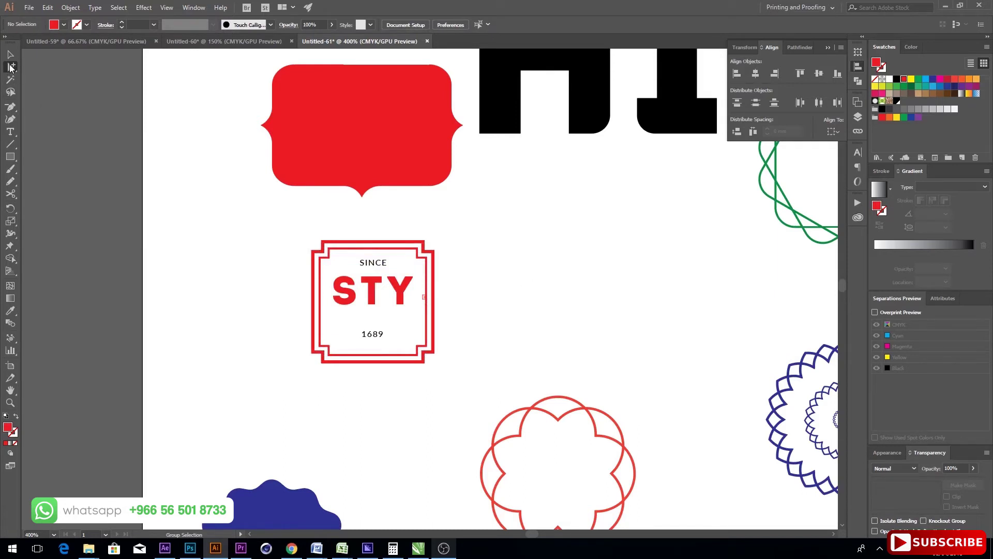
pyautogui.click(10, 80)
pyautogui.click(444, 547)
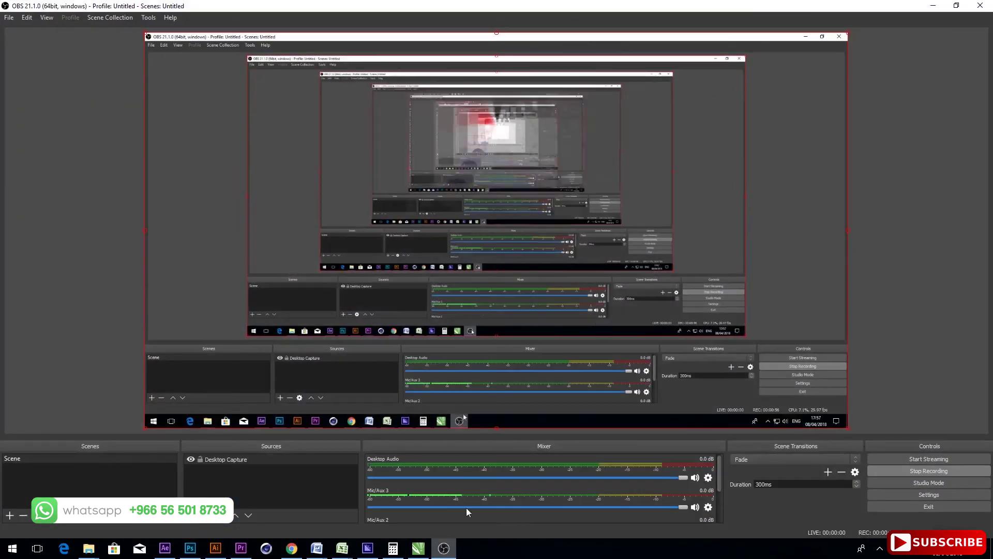
pyautogui.click(935, 471)
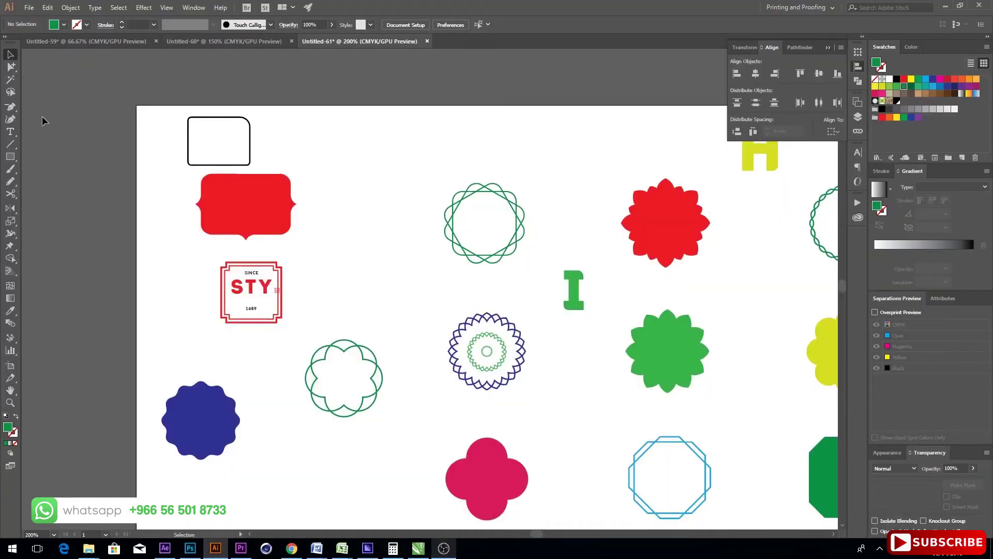
# Show the Magic Wand options, select all objects matching the red plaque's fill and stroke color, and deselect them.
pyautogui.click(11, 81)
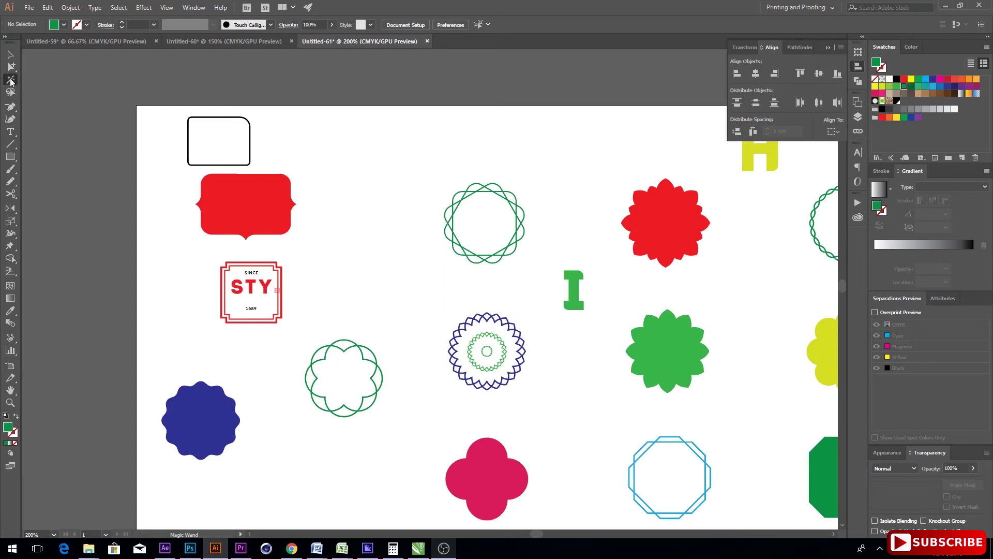
pyautogui.doubleClick(11, 81)
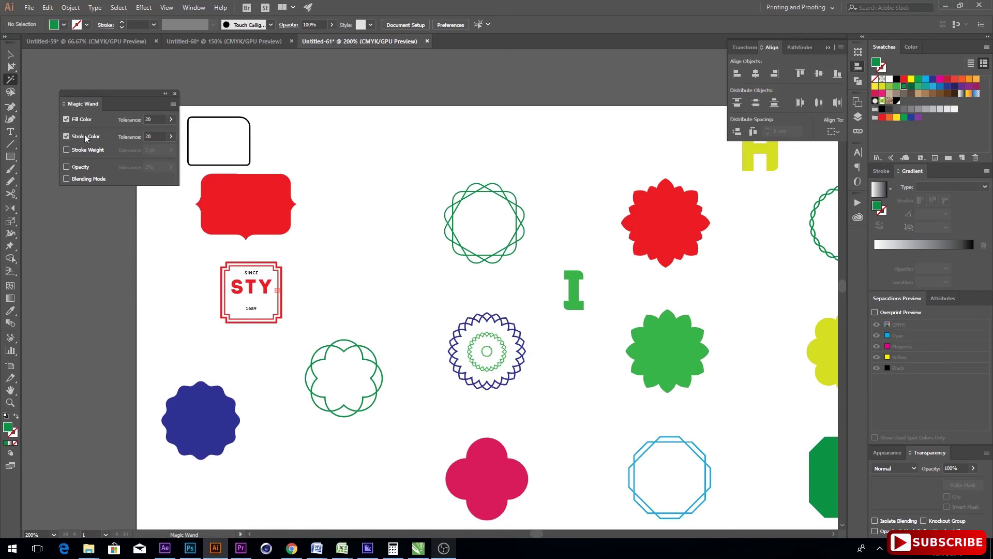
pyautogui.click(260, 221)
pyautogui.click(259, 221)
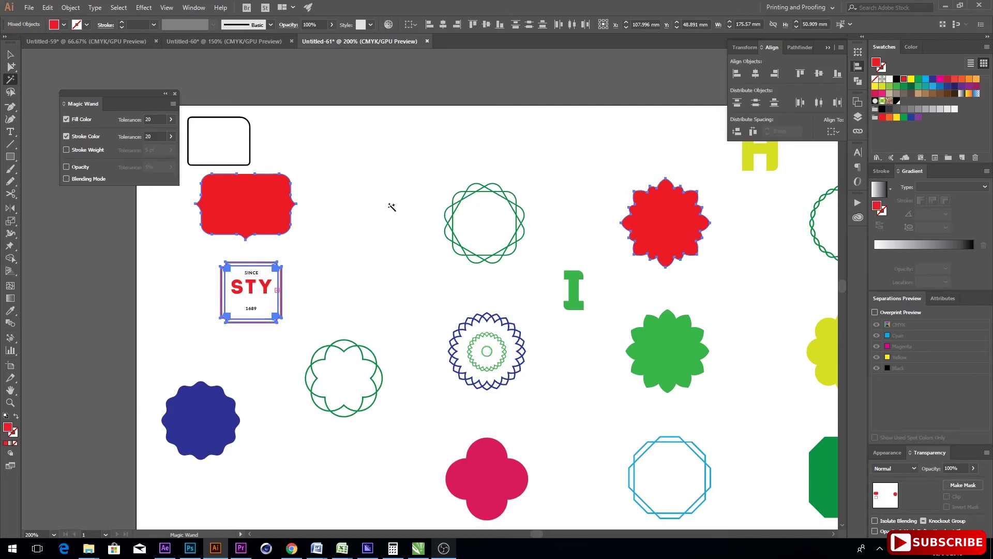
pyautogui.click(11, 55)
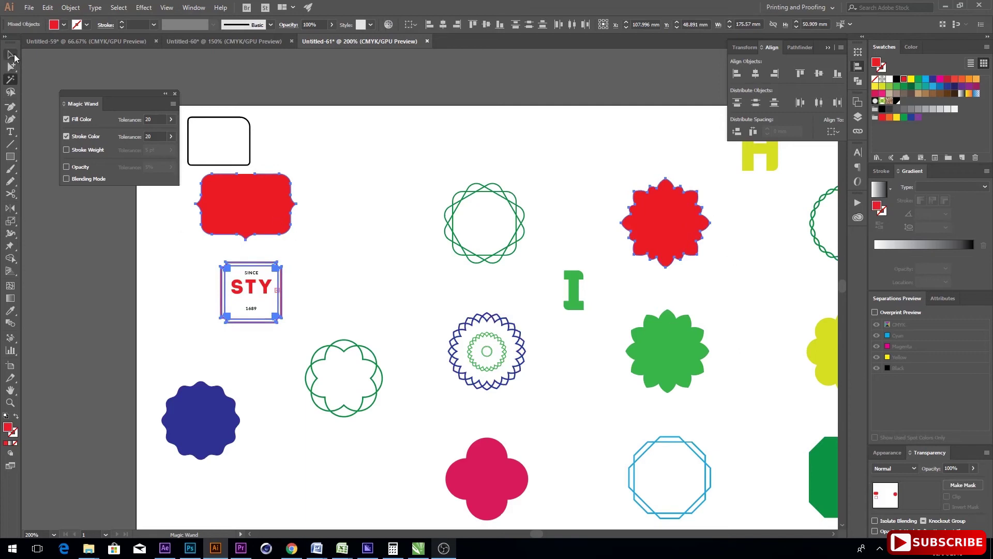
pyautogui.click(181, 82)
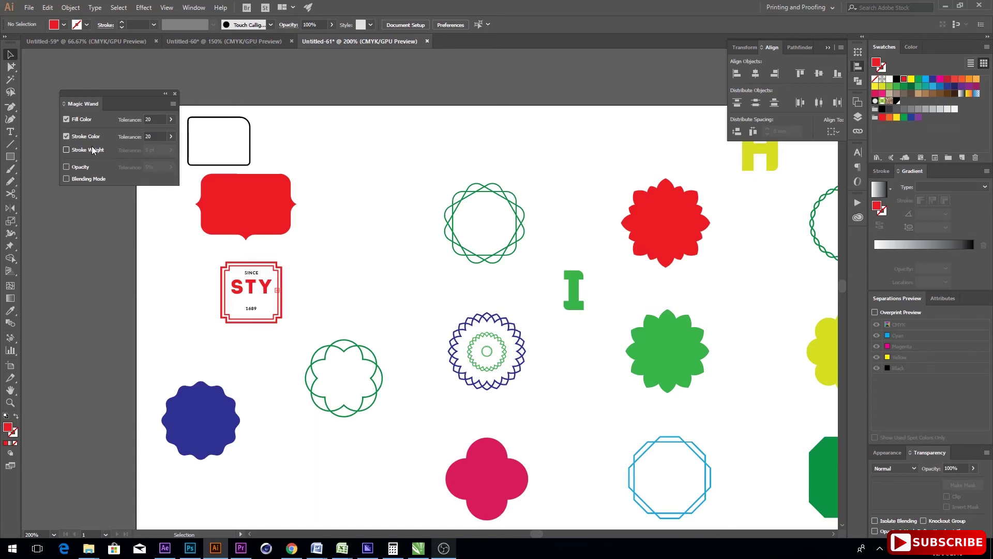
# Turn off Fill Color matching for the Magic Wand and select objects by Stroke Color only, sampling the green flower outline.
pyautogui.click(67, 120)
pyautogui.click(10, 80)
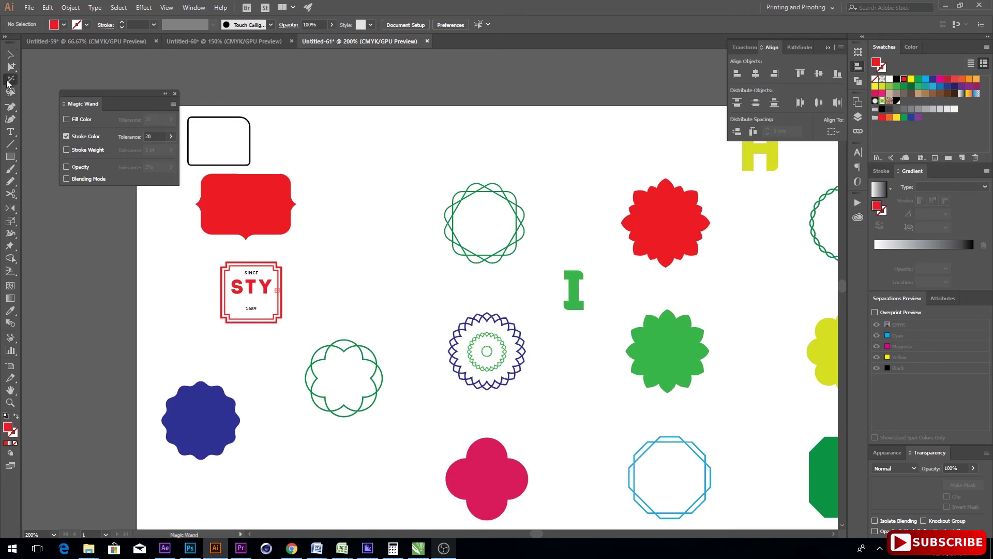
pyautogui.click(326, 351)
pyautogui.moveTo(390, 299); pyautogui.dragTo(286, 325)
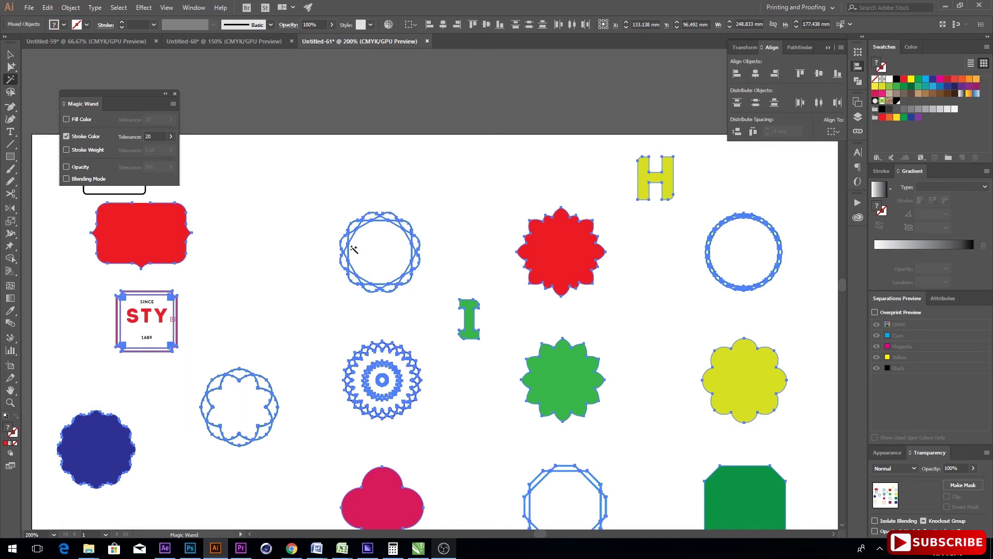
# Turn on Stroke Weight matching for the Magic Wand, deselect all objects, and open the Stroke Weight tolerance control.
pyautogui.click(66, 150)
pyautogui.click(10, 54)
pyautogui.click(297, 76)
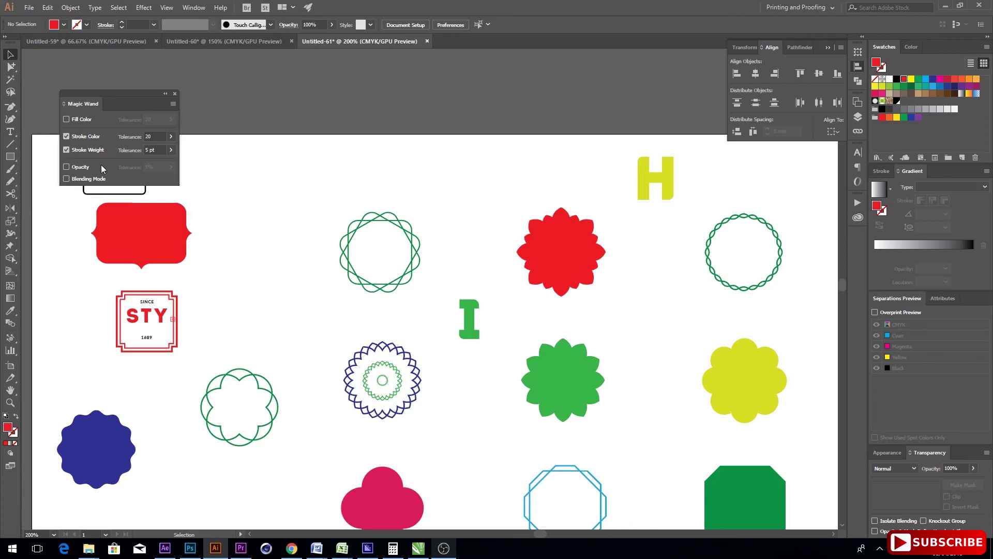
pyautogui.click(172, 150)
pyautogui.click(443, 548)
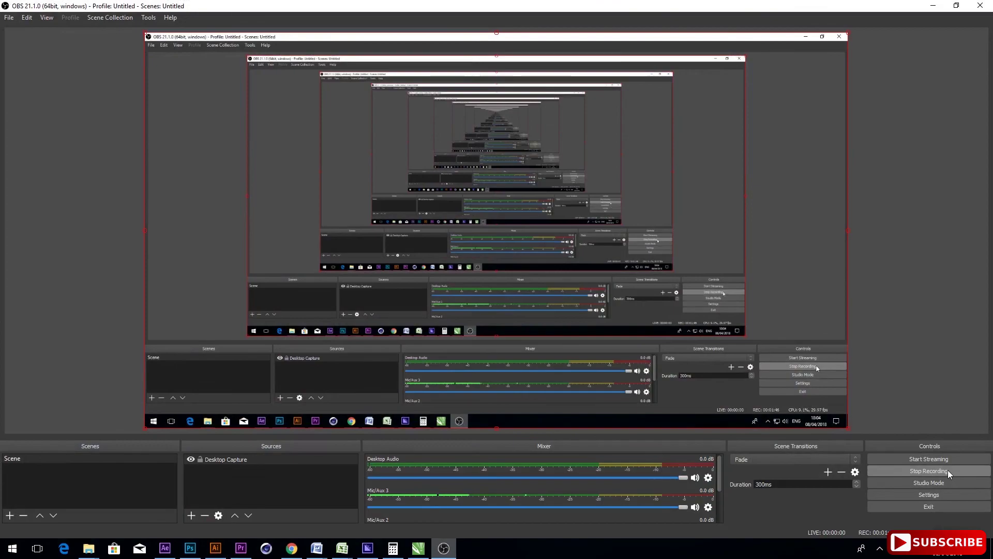
pyautogui.click(948, 470)
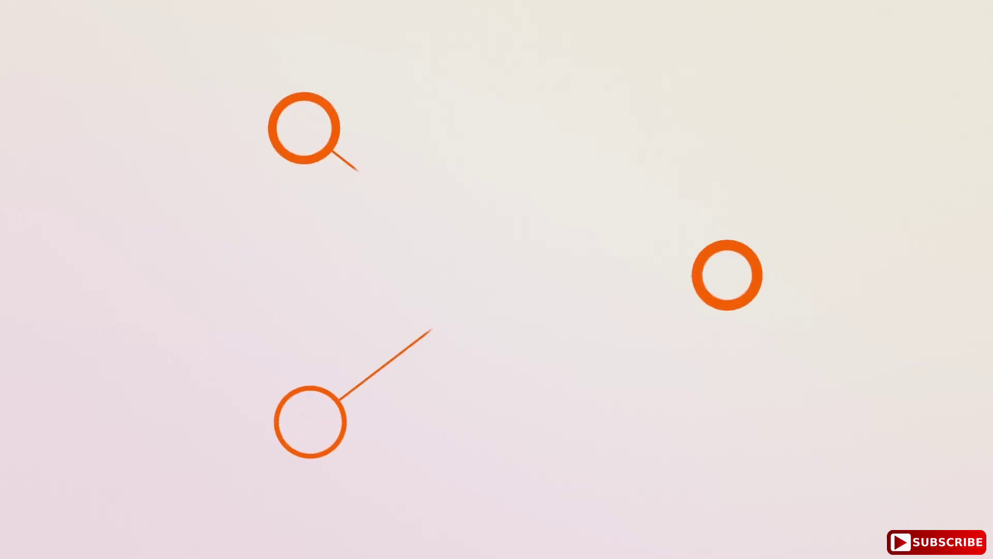